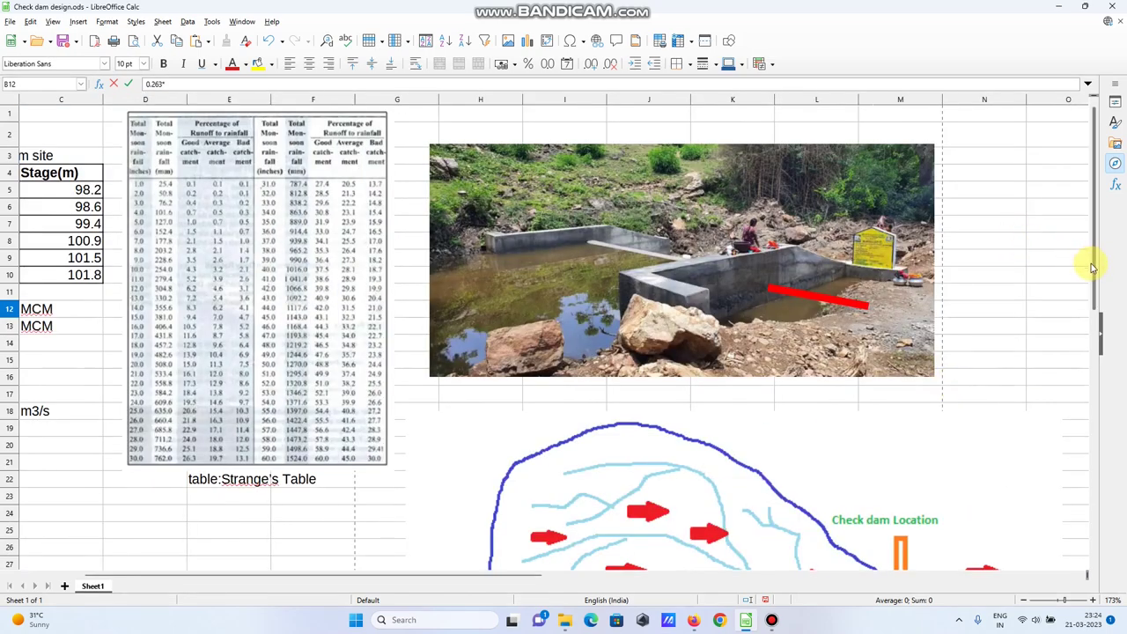
Step: Clear the partial entry 0.263* from the yield per square km cell B12
left_click_drag(1090, 264, 1097, 327)
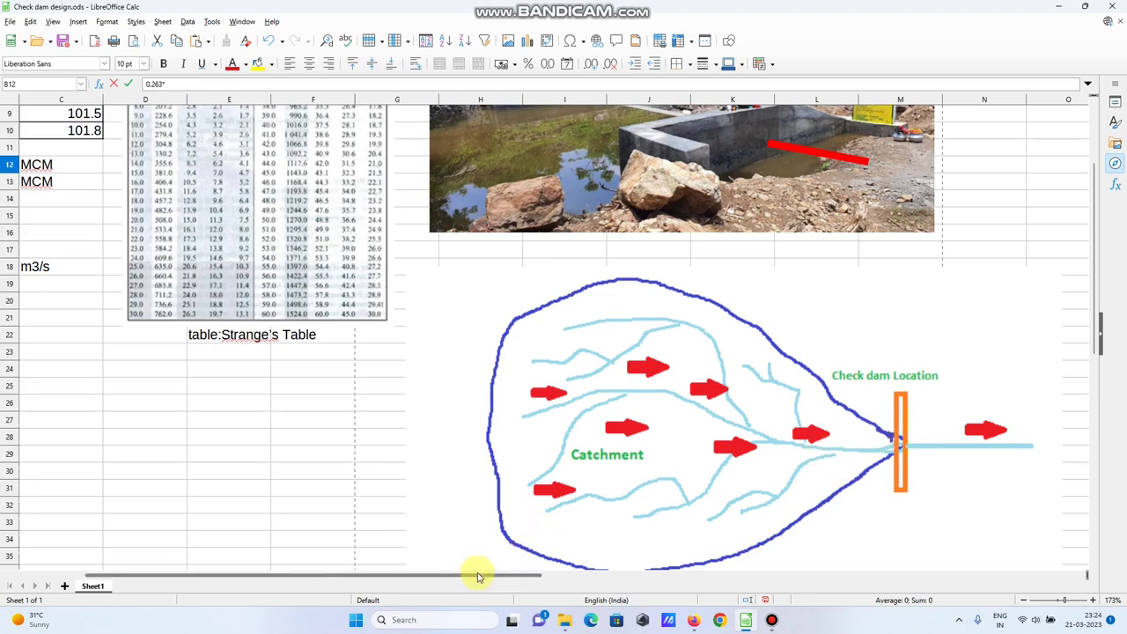
left_click_drag(468, 574, 276, 583)
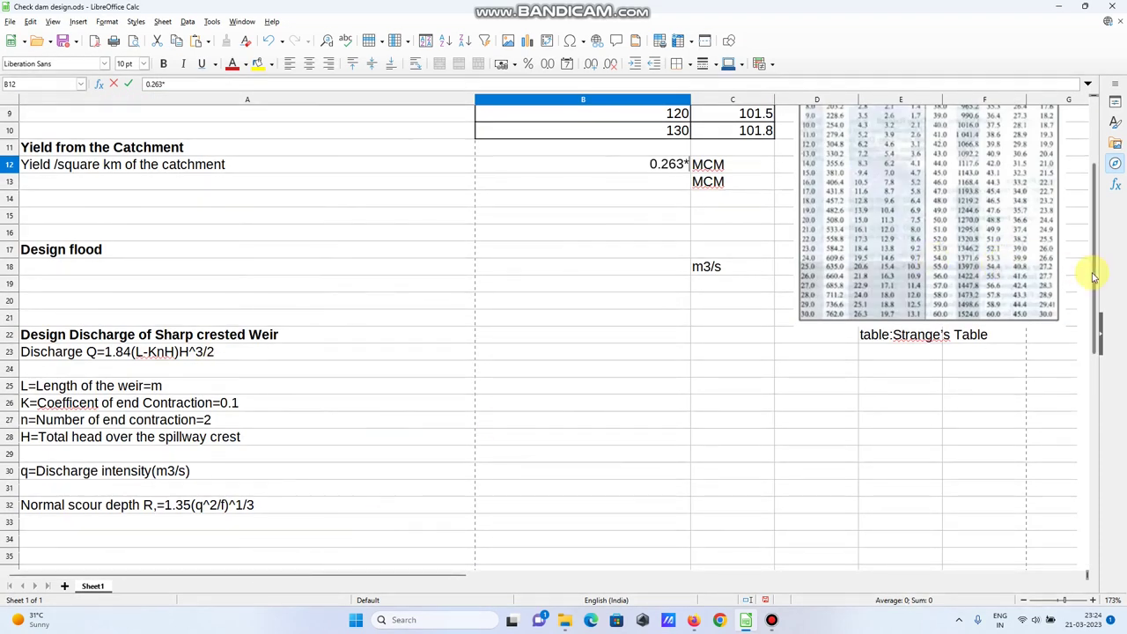
left_click_drag(1092, 277, 1098, 186)
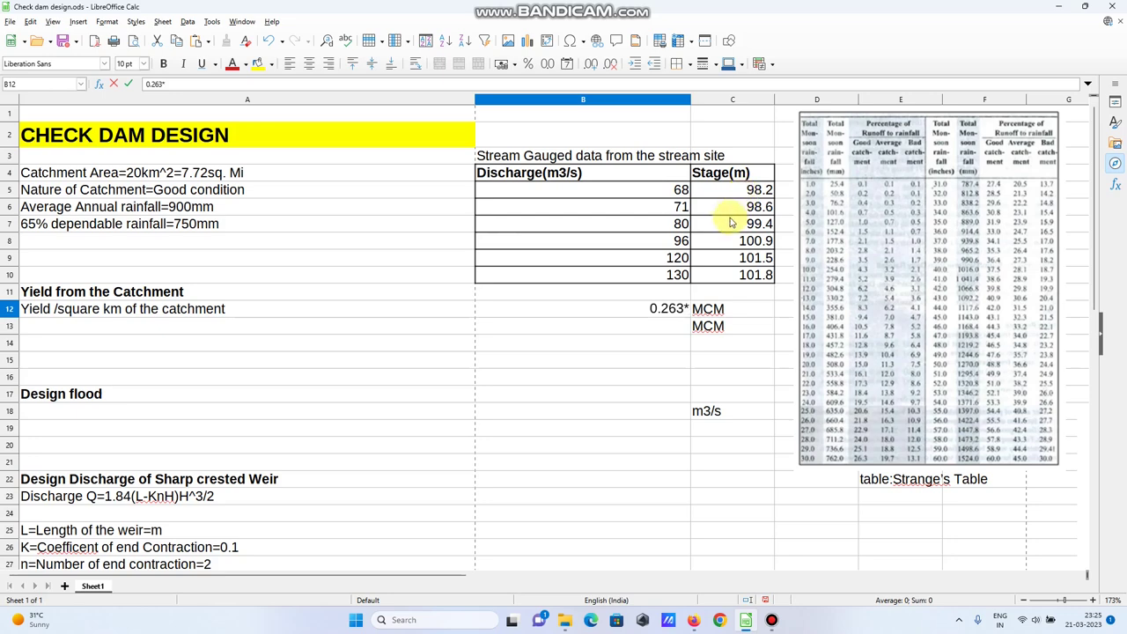
double_click(646, 304)
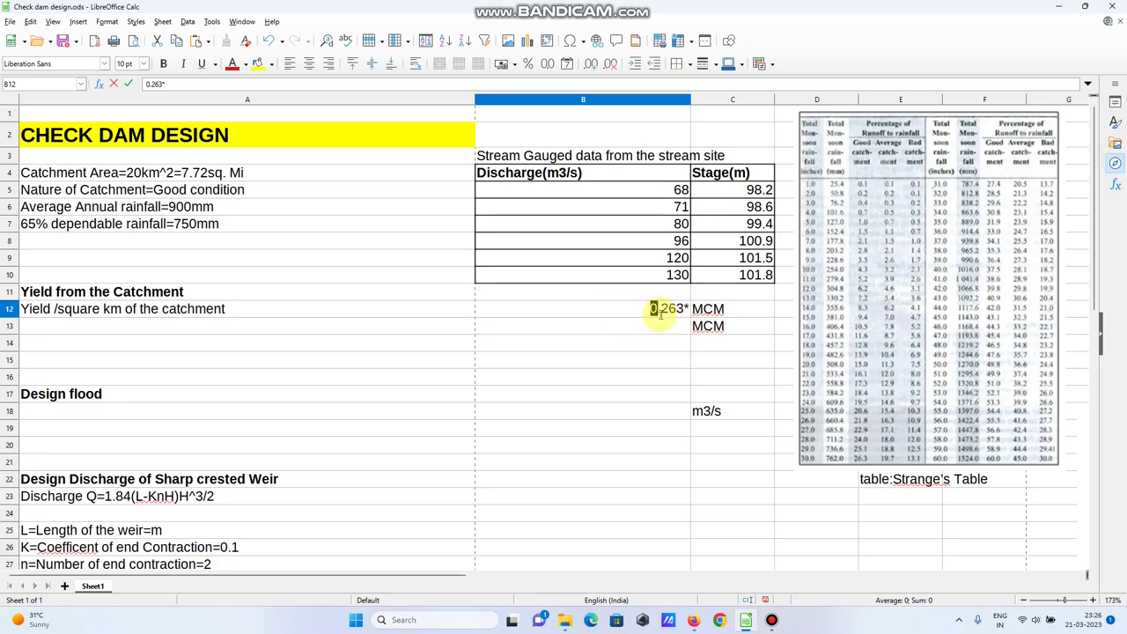
left_click(650, 308)
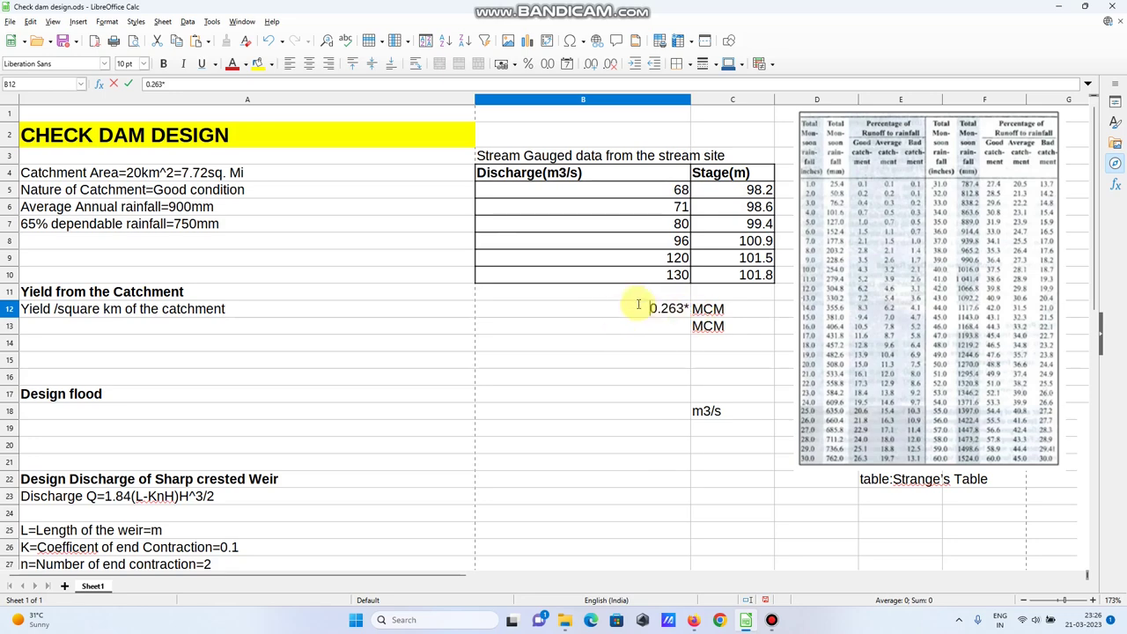
left_click_drag(650, 308, 701, 307)
key("BackSpace")
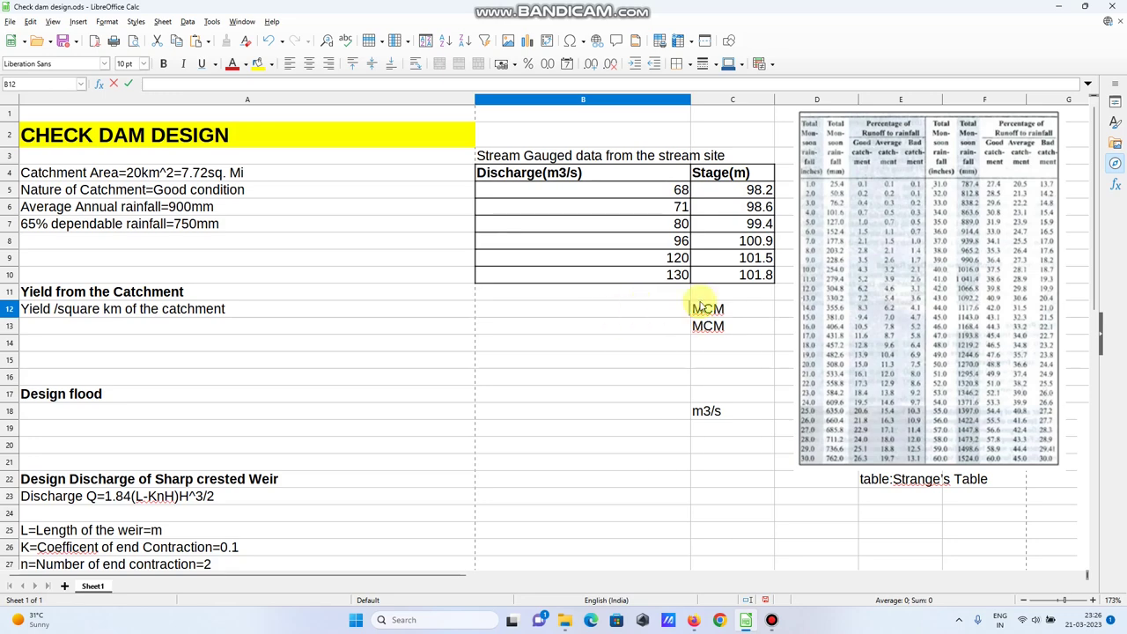
left_click(537, 345)
left_click(188, 294)
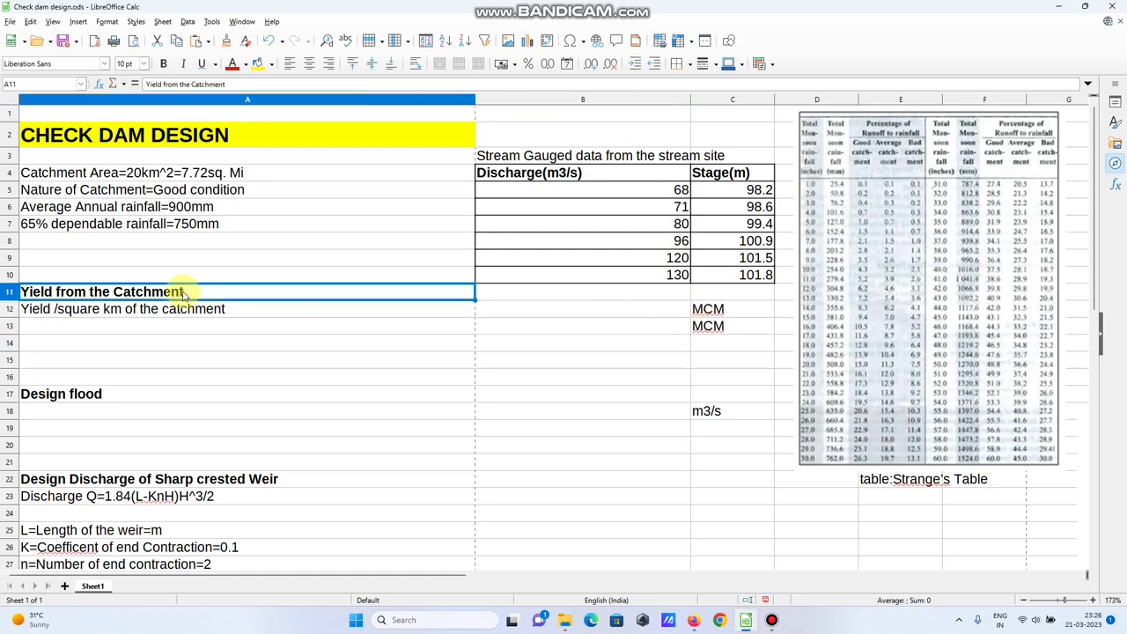
left_click(187, 351)
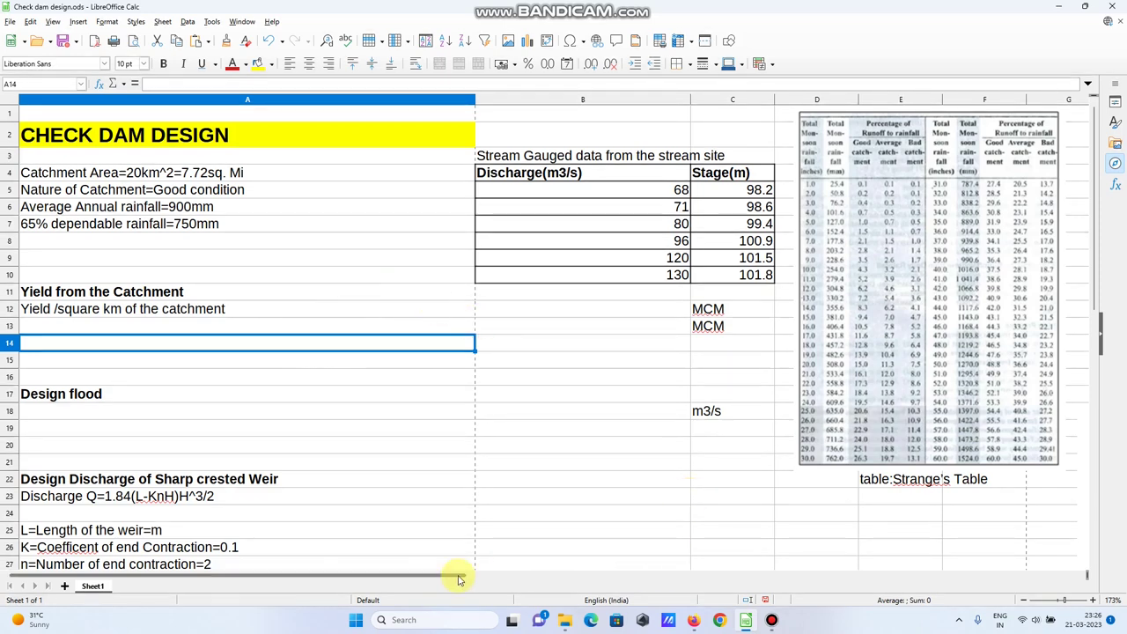
left_click_drag(461, 579, 495, 584)
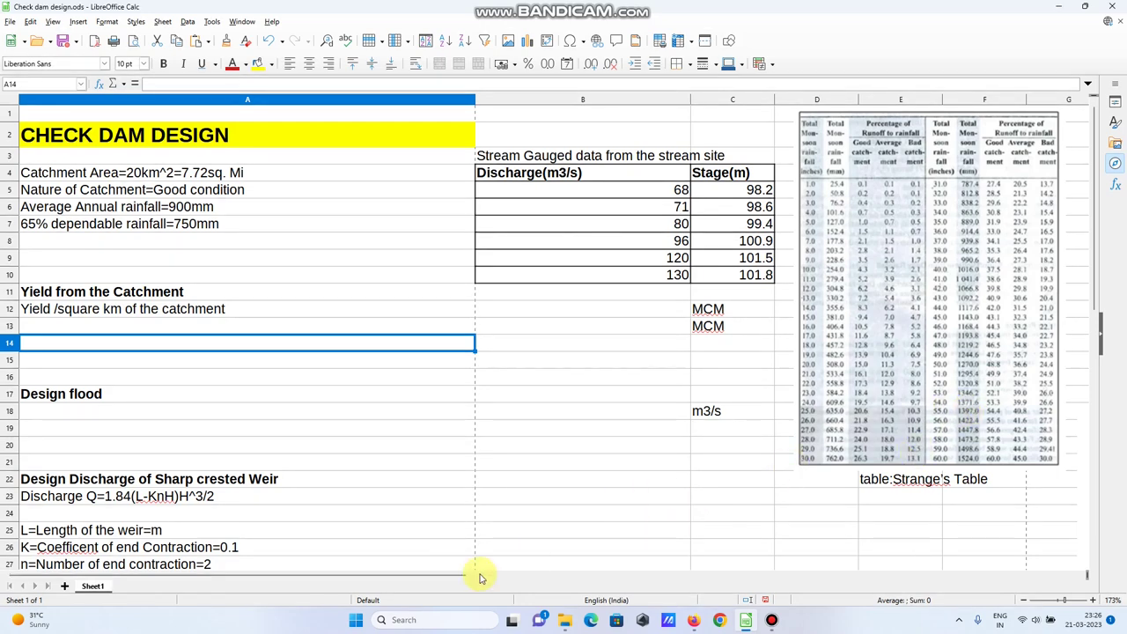
left_click(567, 578)
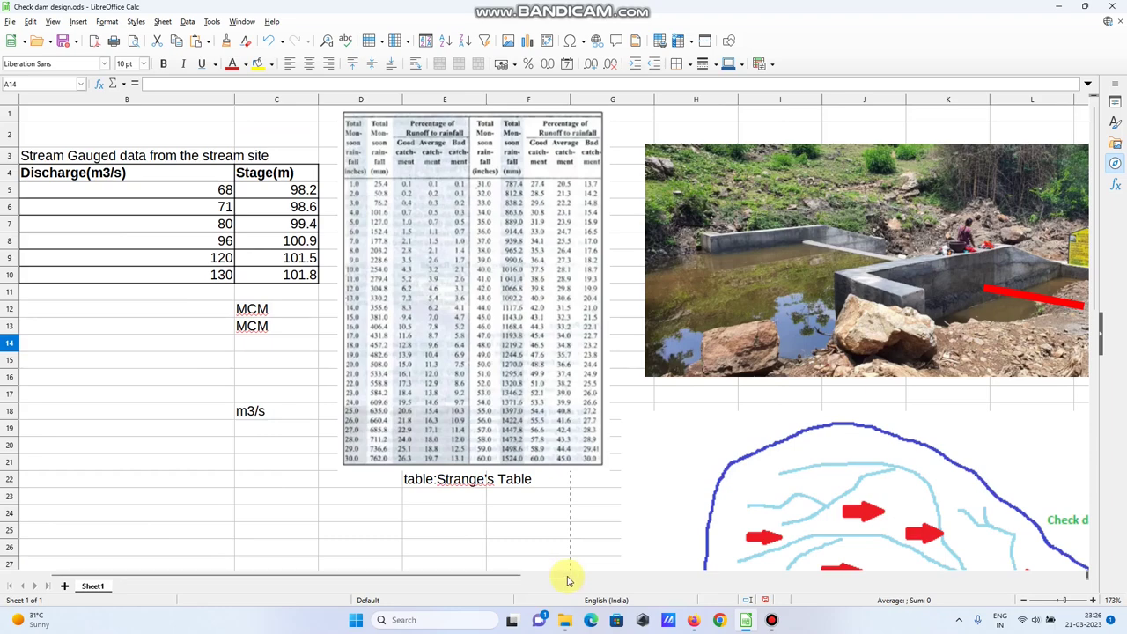
left_click_drag(502, 573, 330, 561)
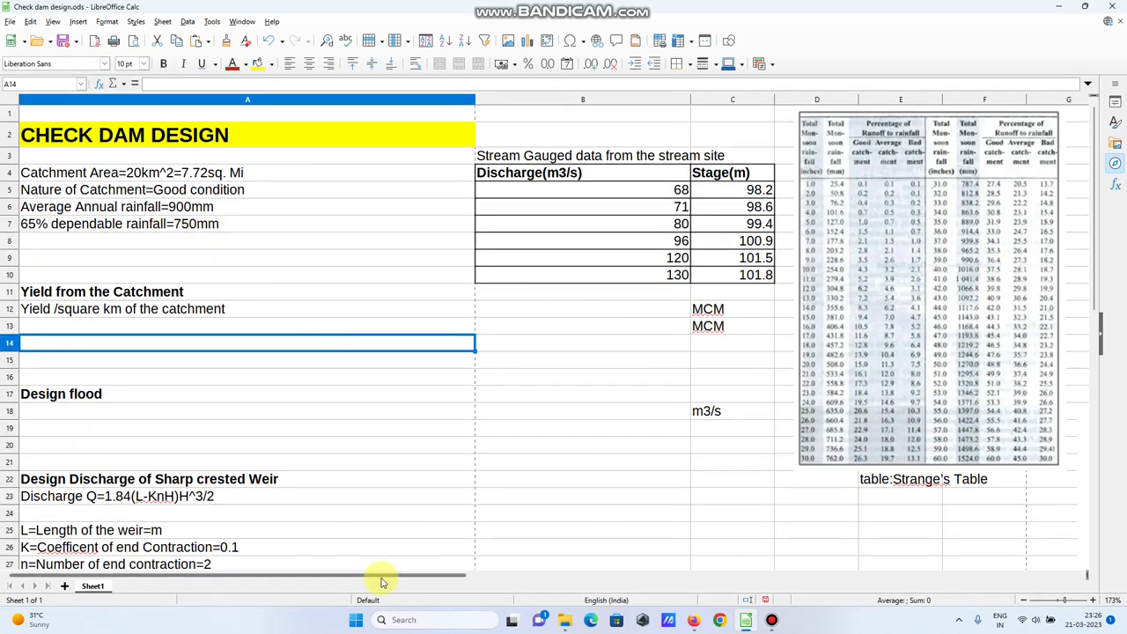
left_click_drag(381, 581, 529, 574)
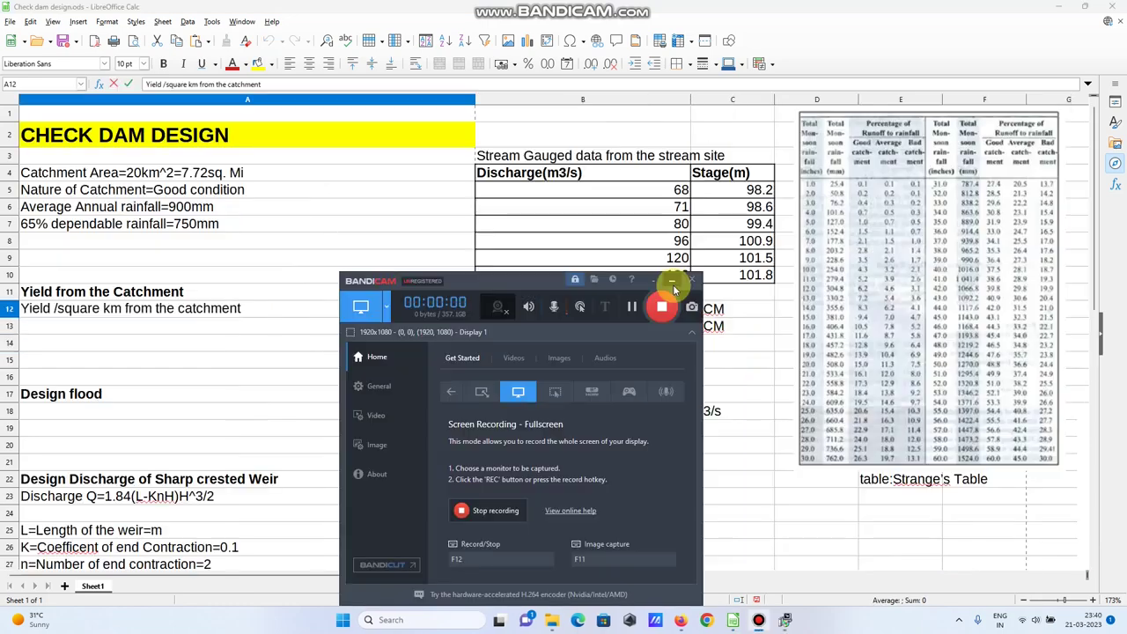
left_click(673, 283)
left_click(627, 337)
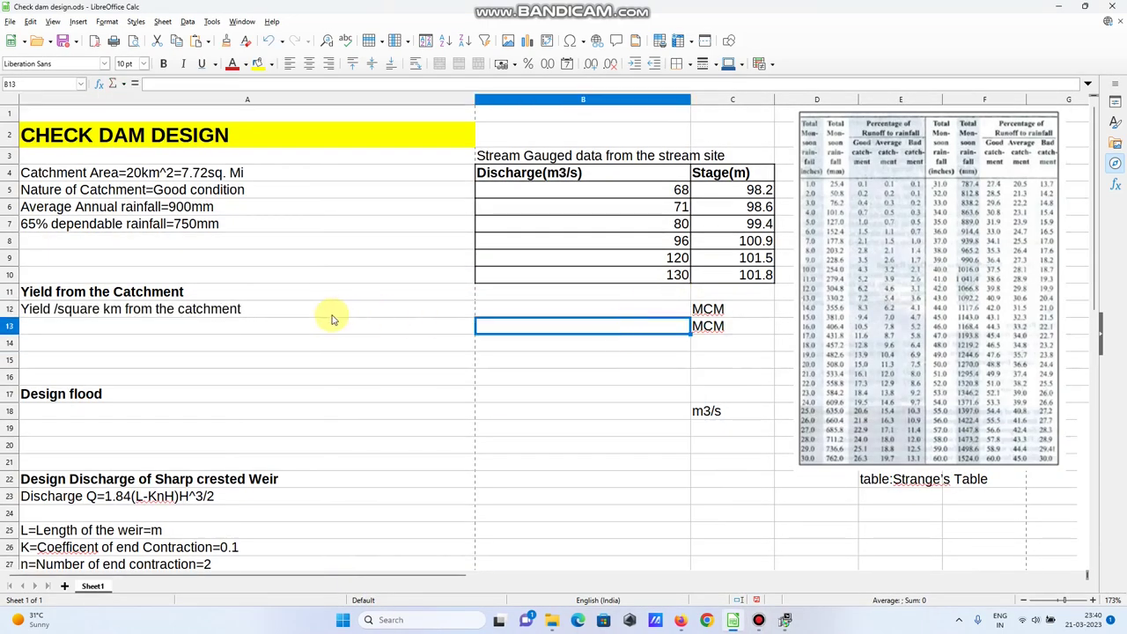
Step: Calculate the yield per square km in cell B12 with the formula =0.263*750*10^-3
left_click(499, 315)
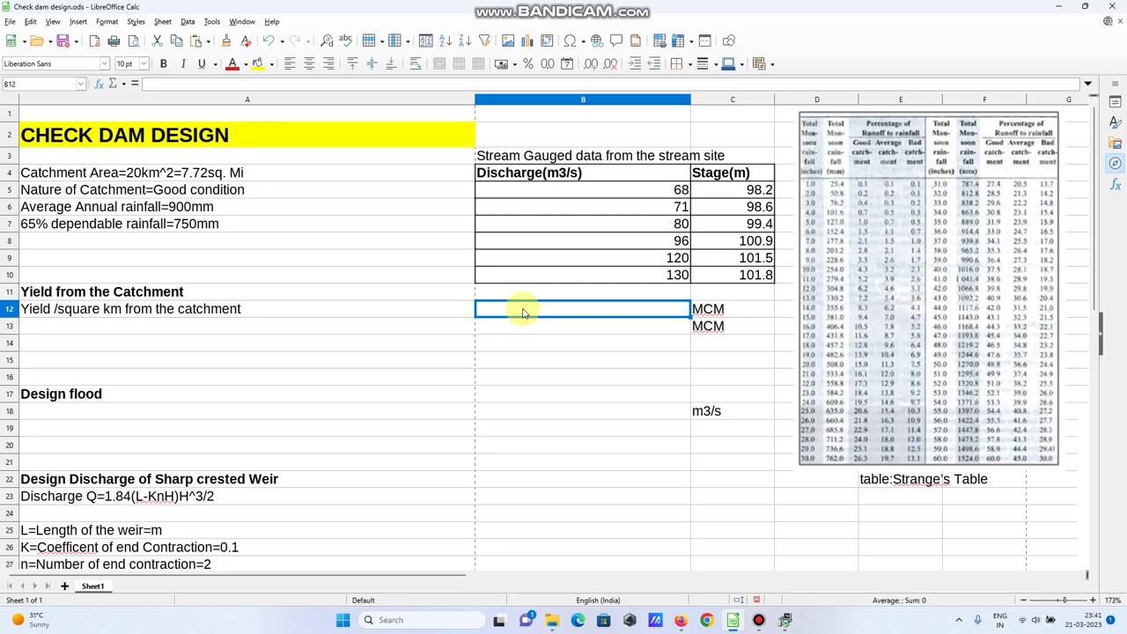
type("=")
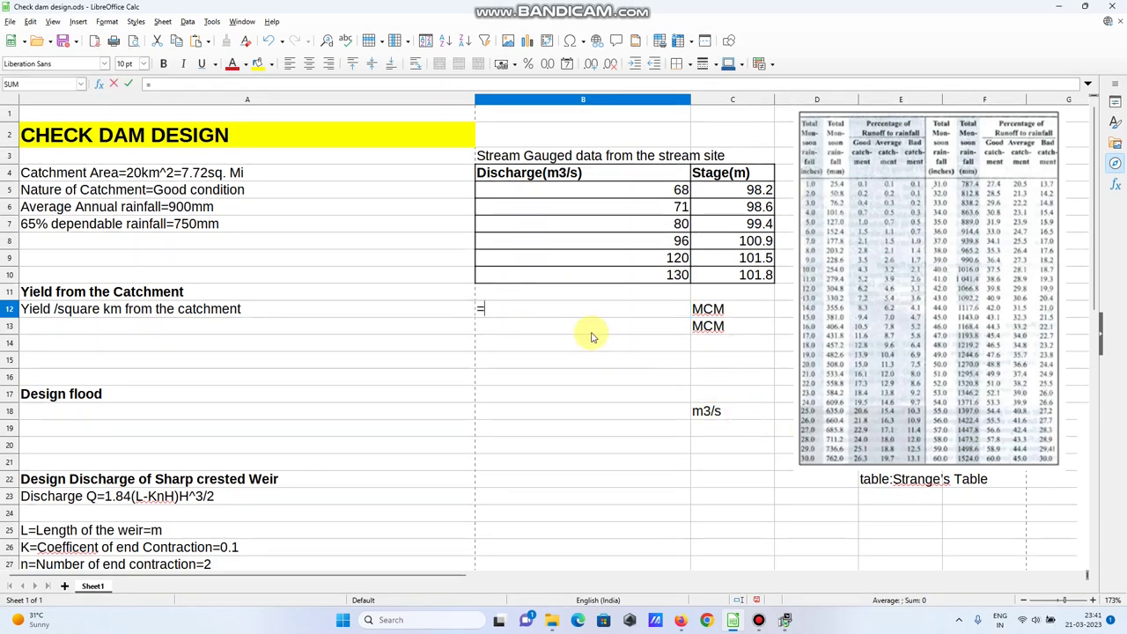
type("0.263")
type("*750*")
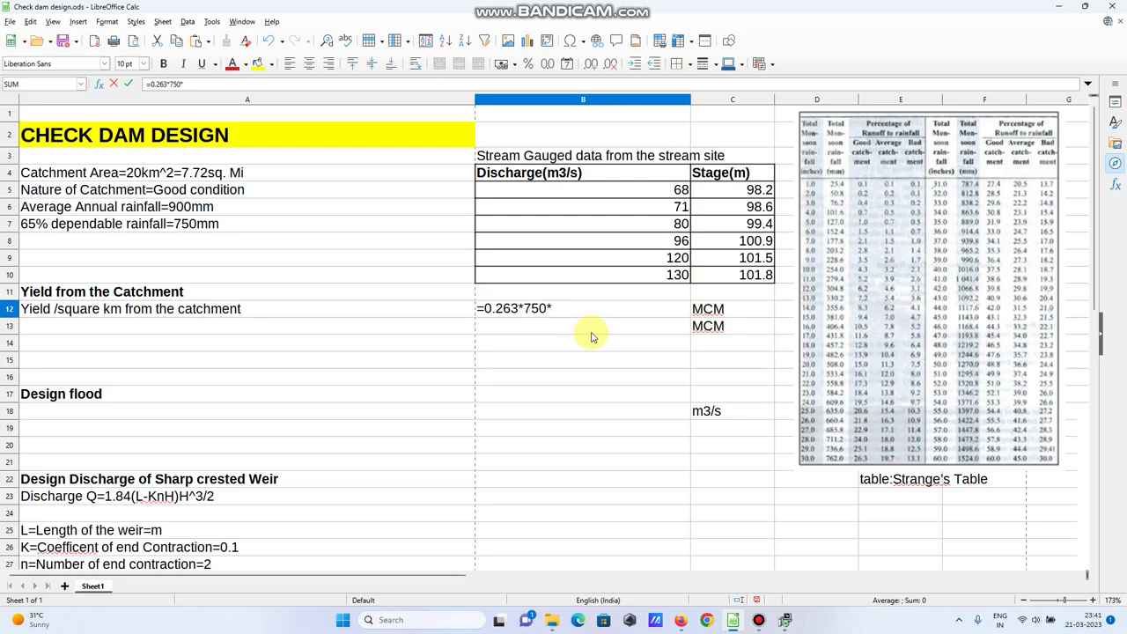
type("10^-3")
key("Return")
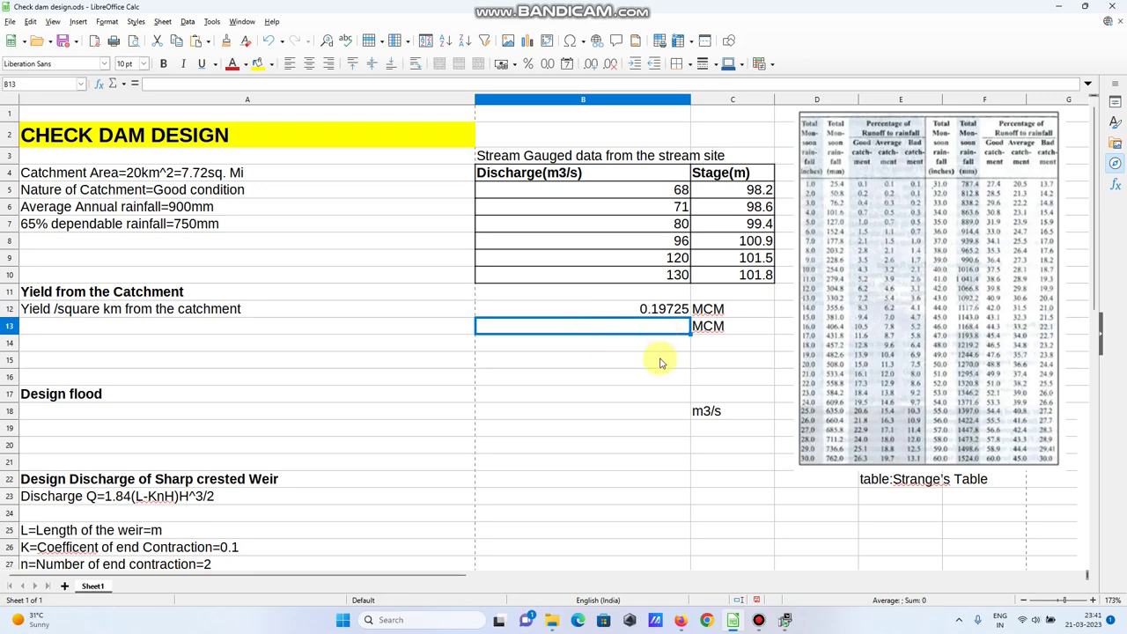
left_click(660, 361)
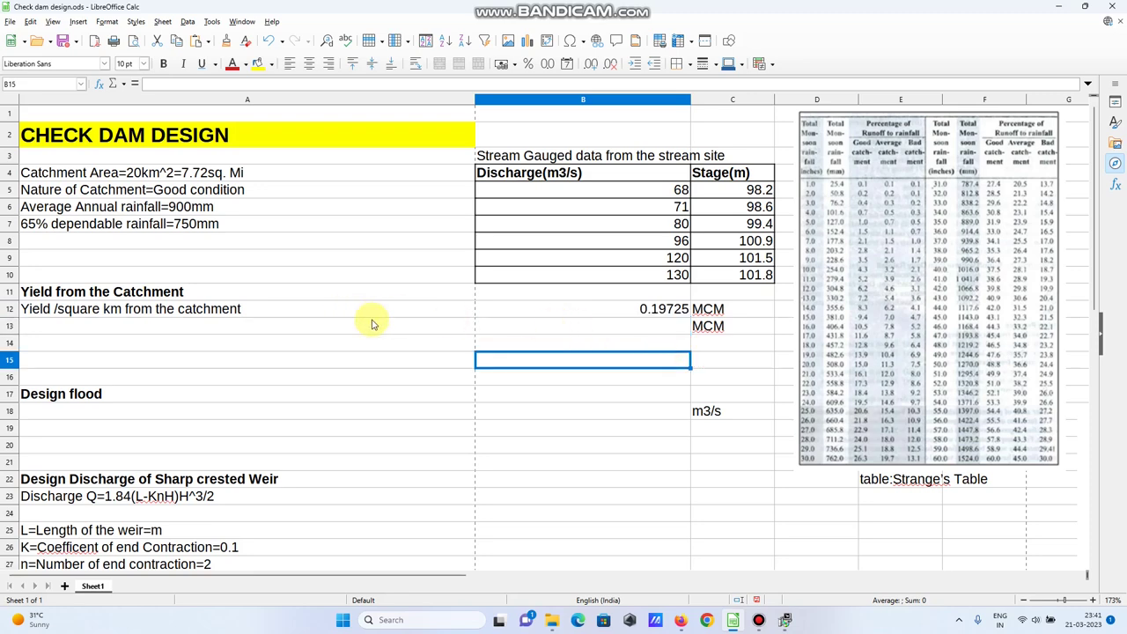
left_click(591, 315)
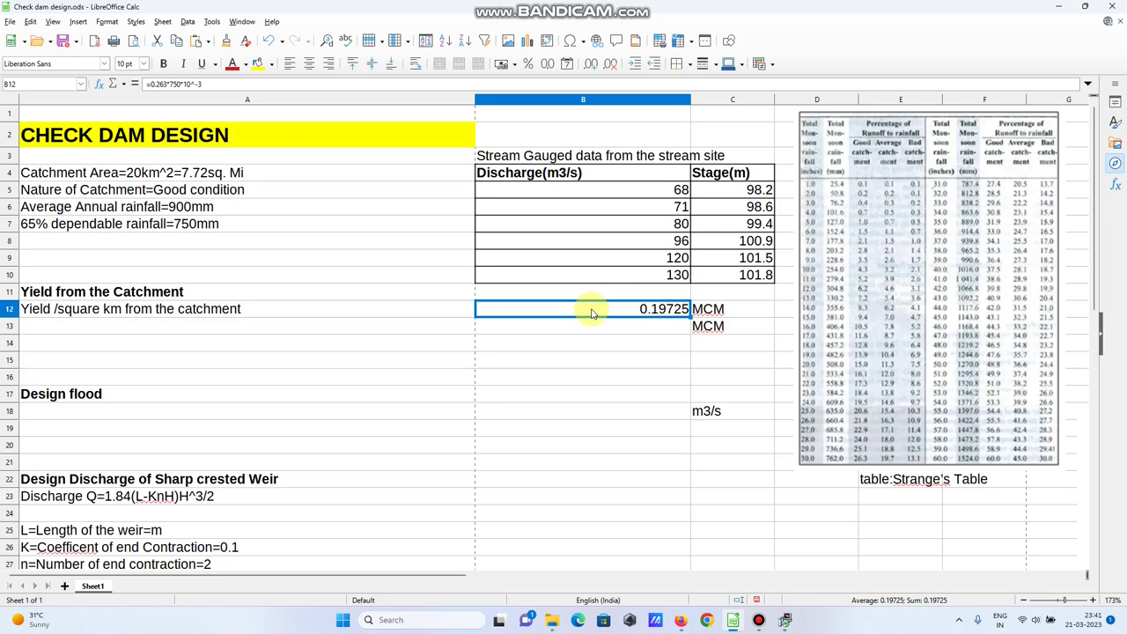
Step: Label cell A13 "Yield of the catchment"
left_click(398, 327)
type("Yiel")
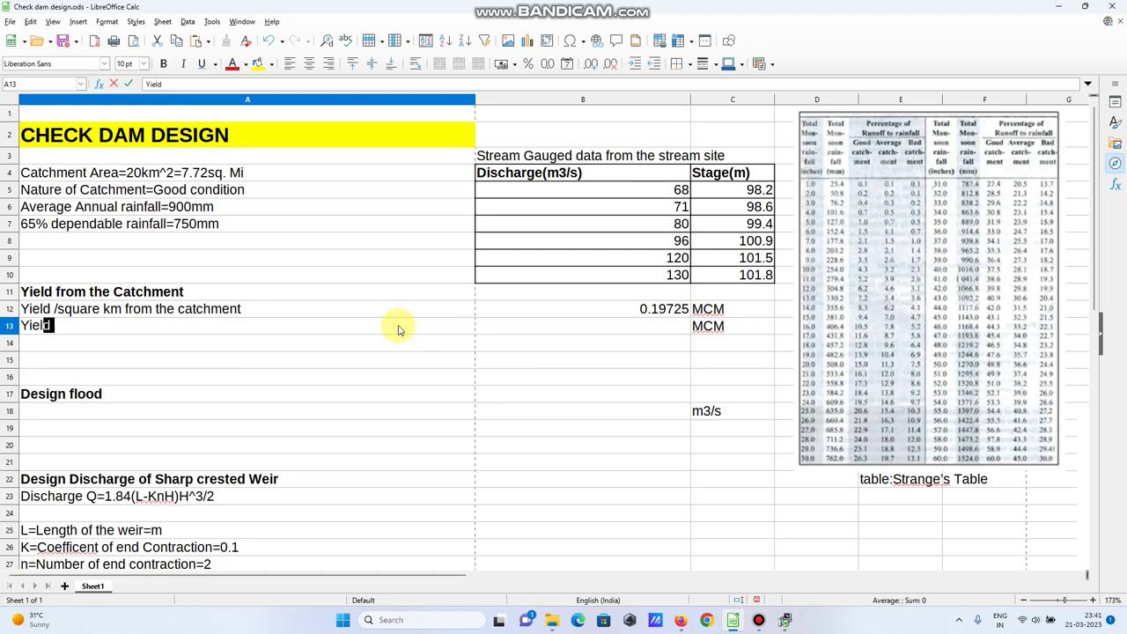
type("d of the ca")
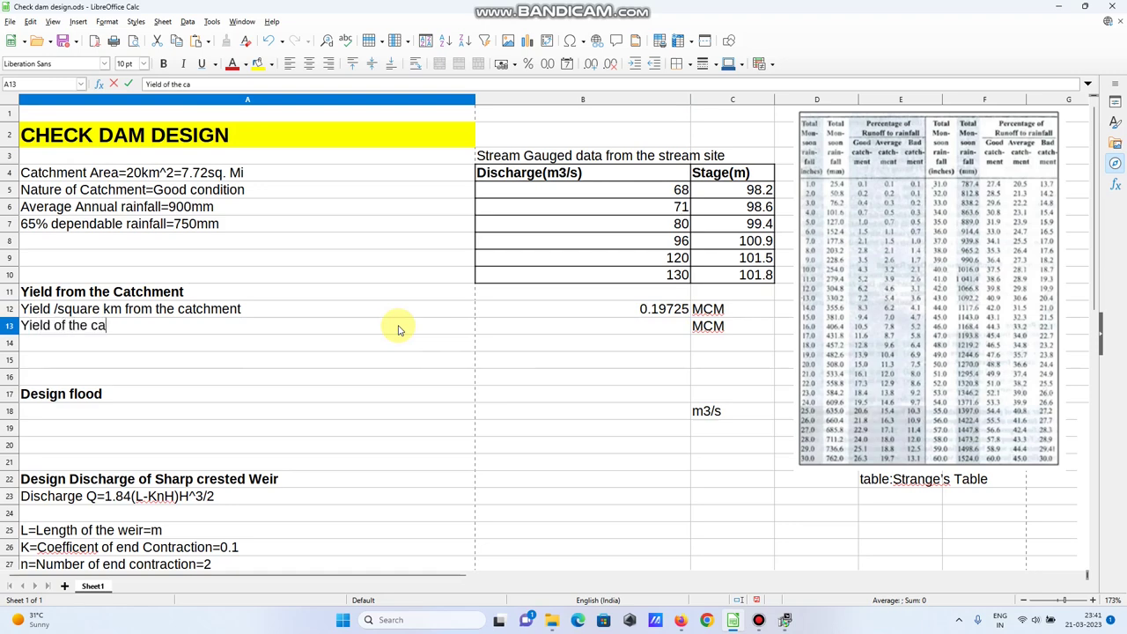
type("tchment")
left_click(607, 334)
type("0.")
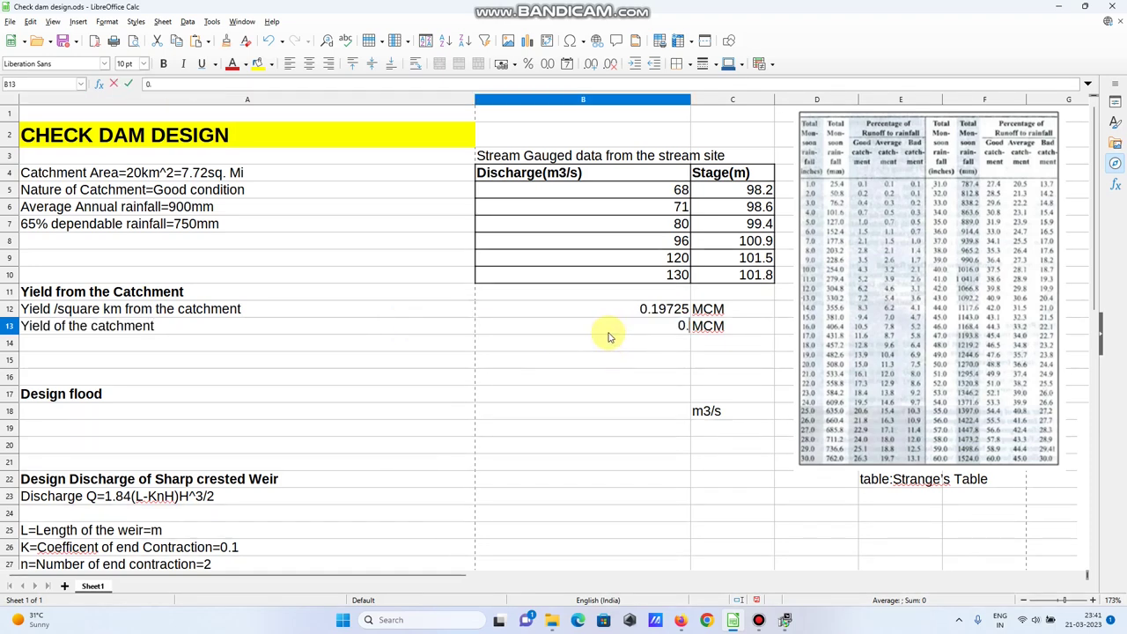
type("197")
key("BackSpace")
key("BackSpace")
key("BackSpace")
key("BackSpace")
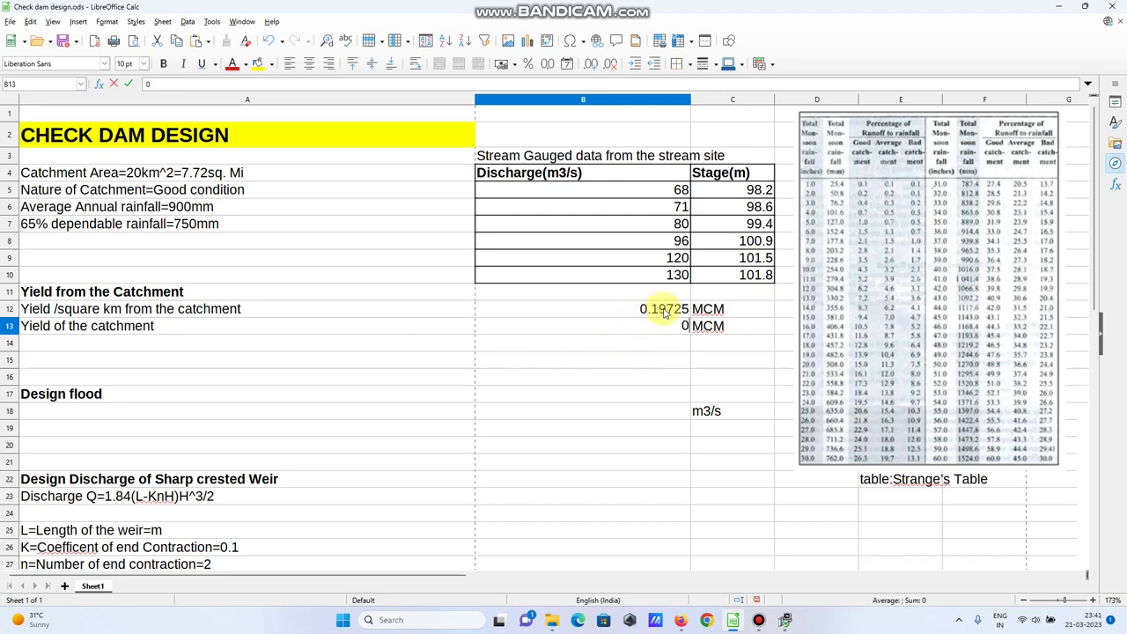
key("BackSpace")
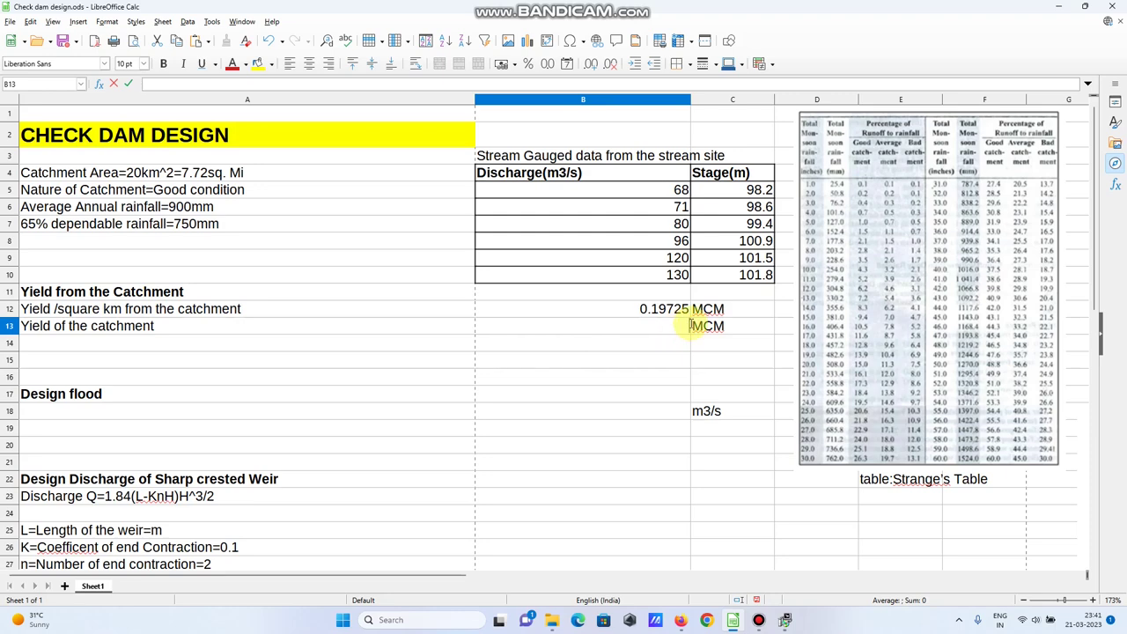
Step: Calculate the total catchment yield in cell B13 with the formula =B12*20
type("=")
left_click(676, 310)
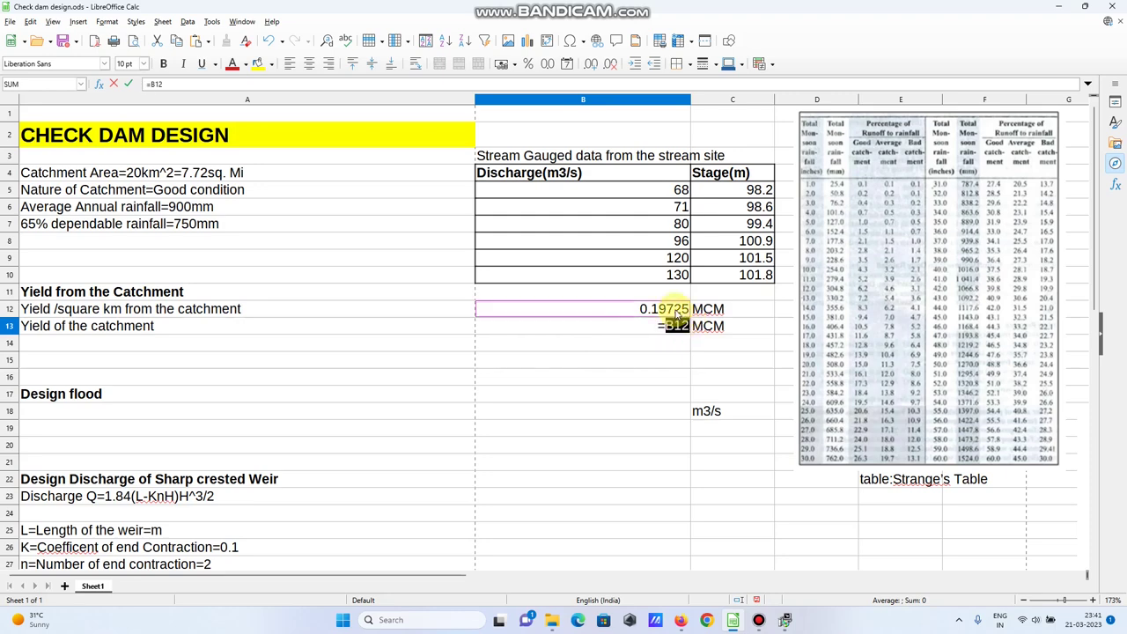
type("*")
type("20")
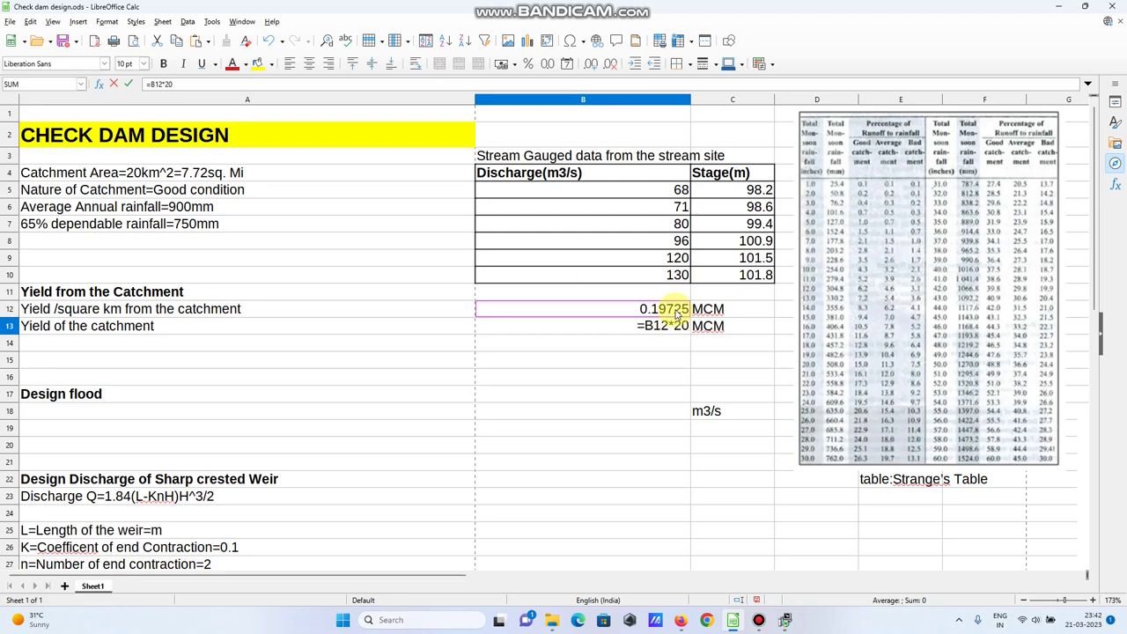
key("Return")
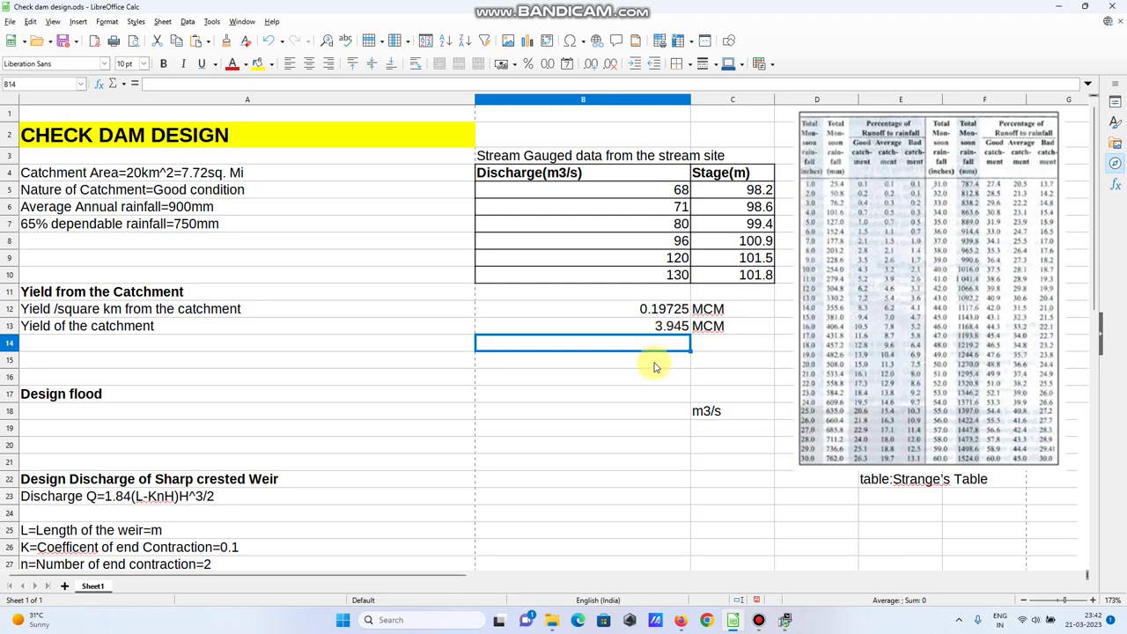
Step: Extend the Design flood heading in cell A17 to read "Design flood=1000*A^3/4"
left_click(394, 398)
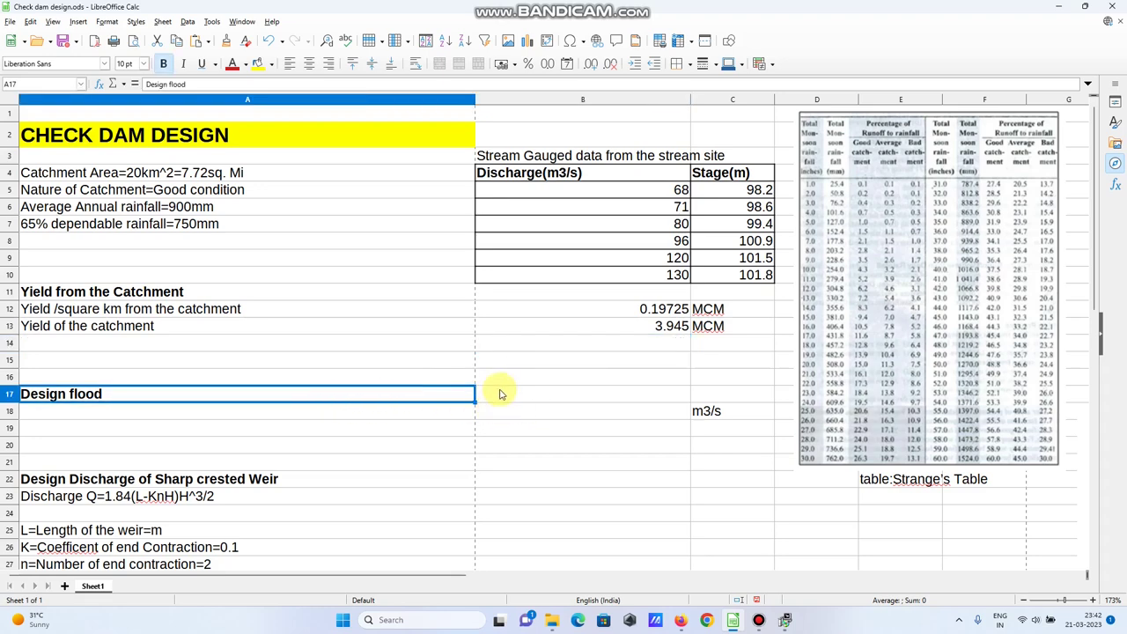
double_click(117, 393)
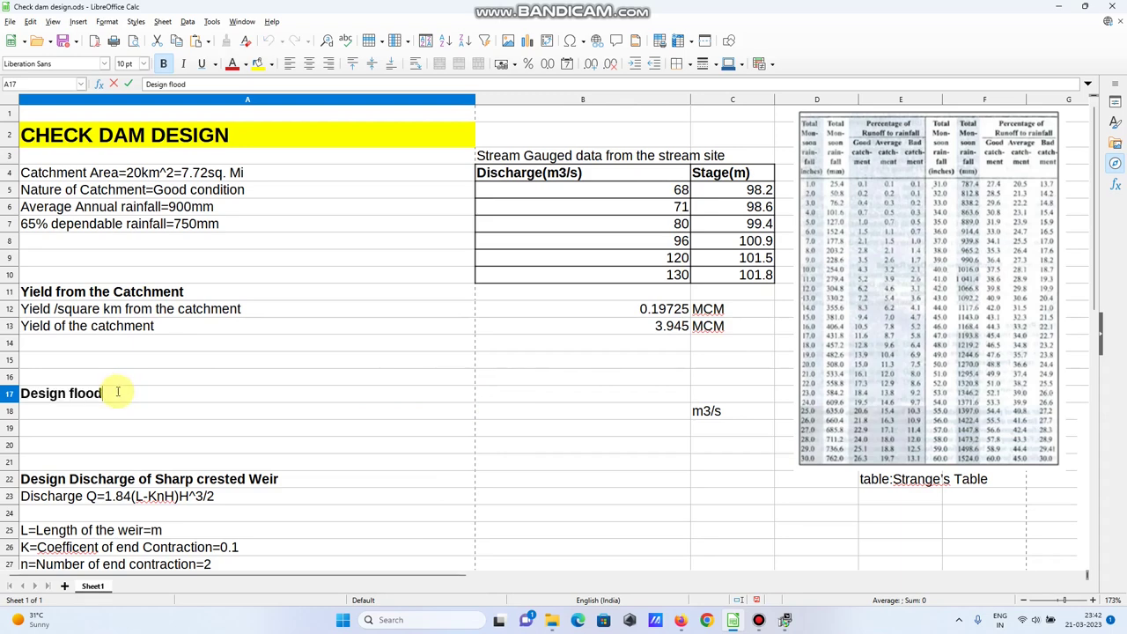
type("=100*A^3/4")
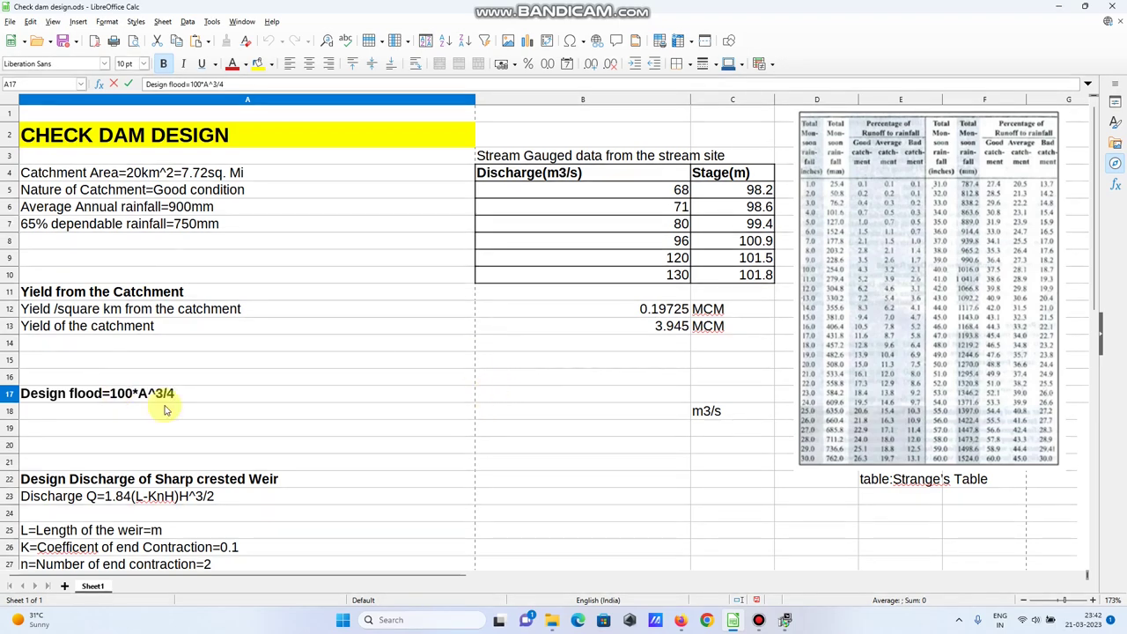
left_click(132, 393)
type("0")
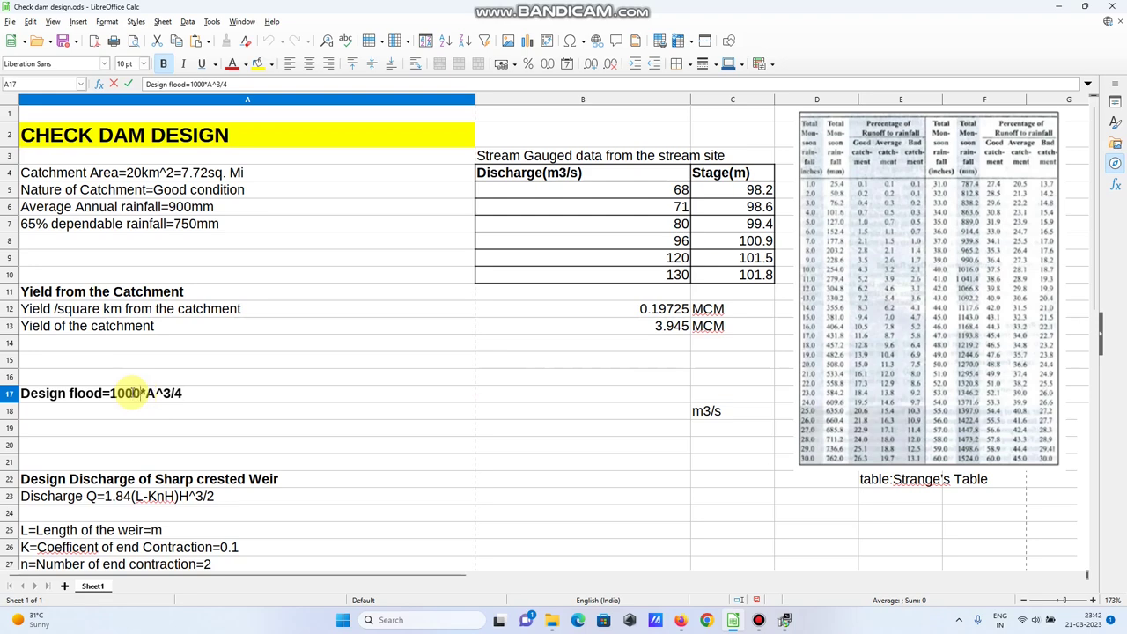
left_click(527, 417)
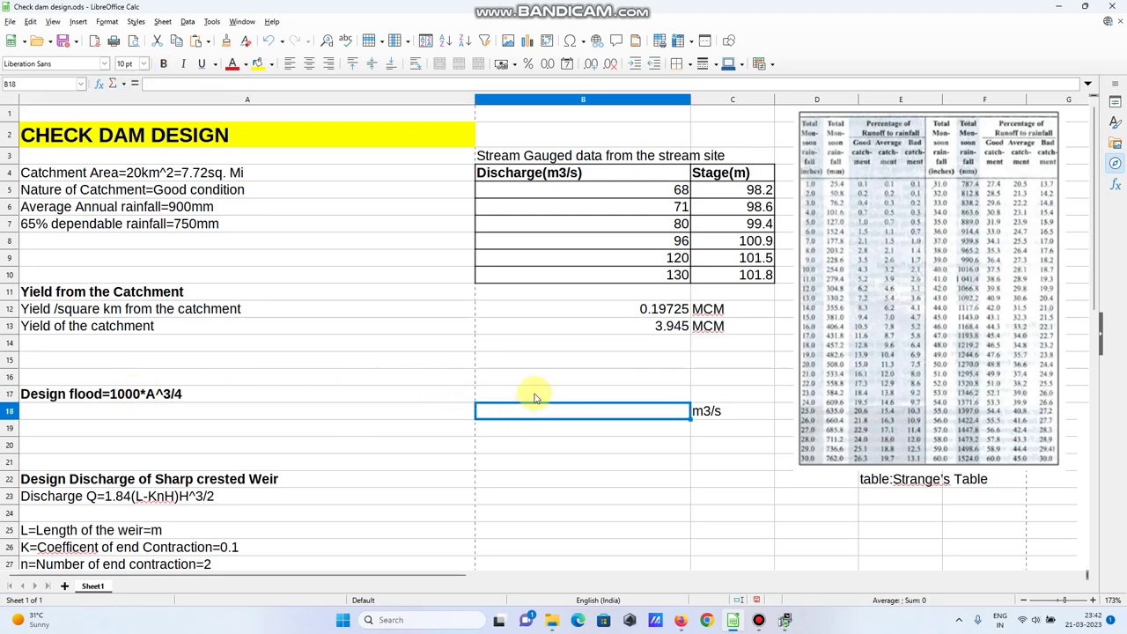
left_click(544, 393)
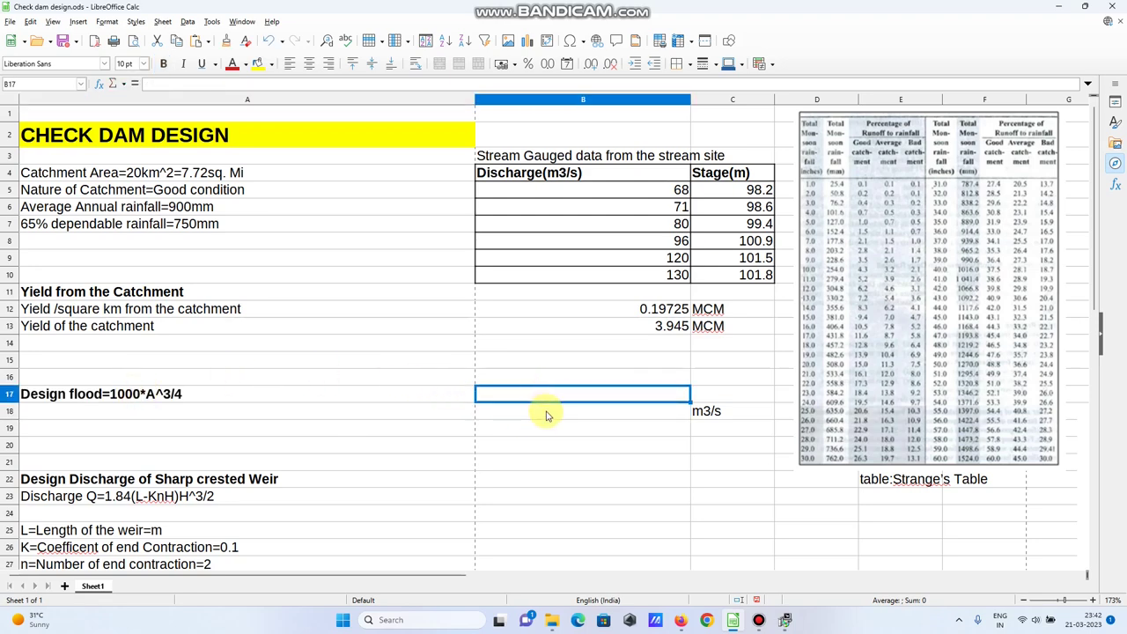
left_click(546, 415)
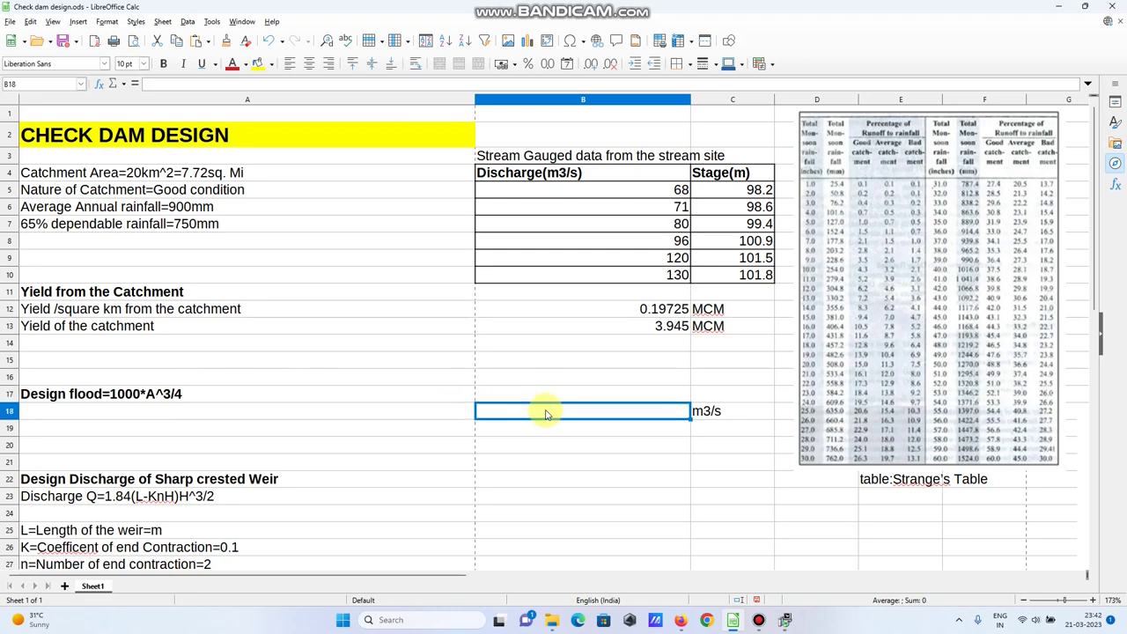
double_click(546, 415)
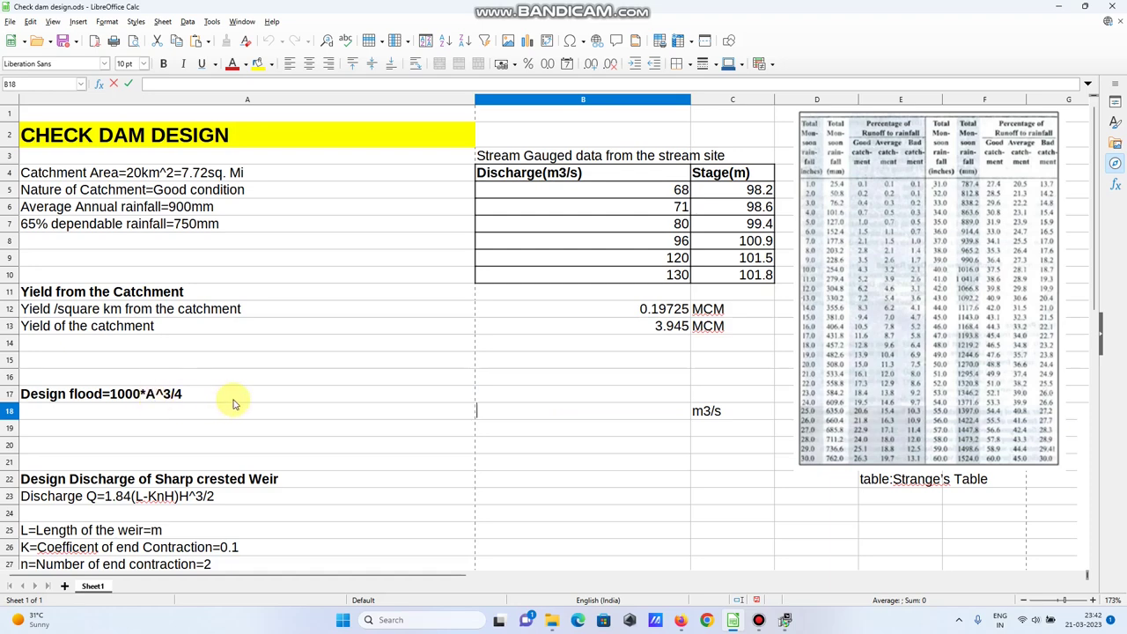
Step: Label cell A16 above the Design flood heading "Dickens formula"
left_click(103, 377)
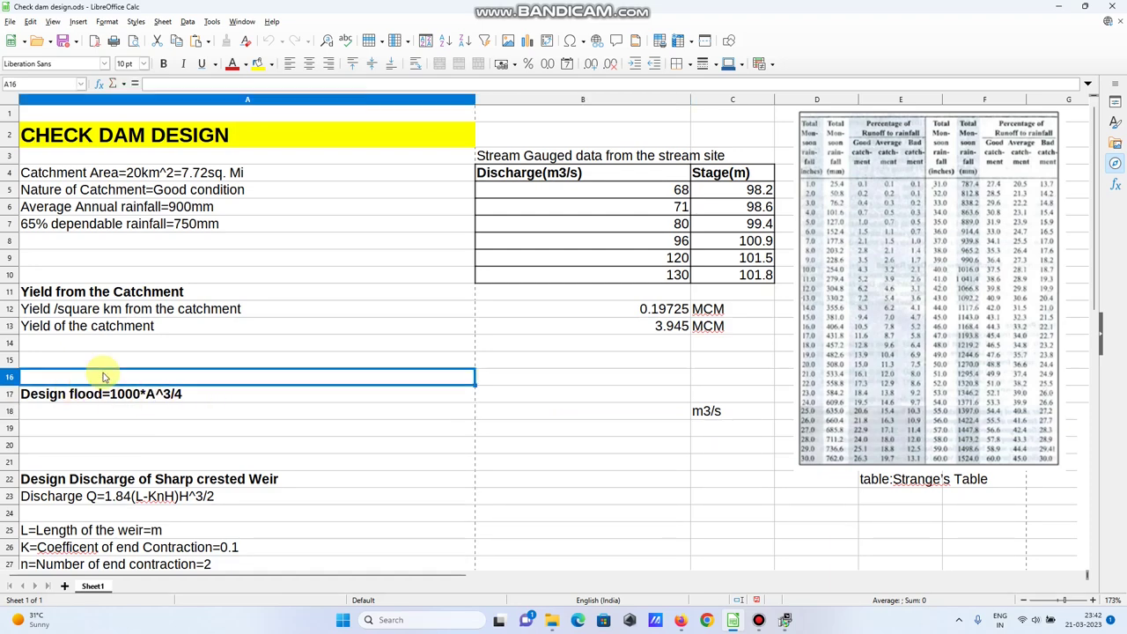
double_click(103, 377)
type("Dic")
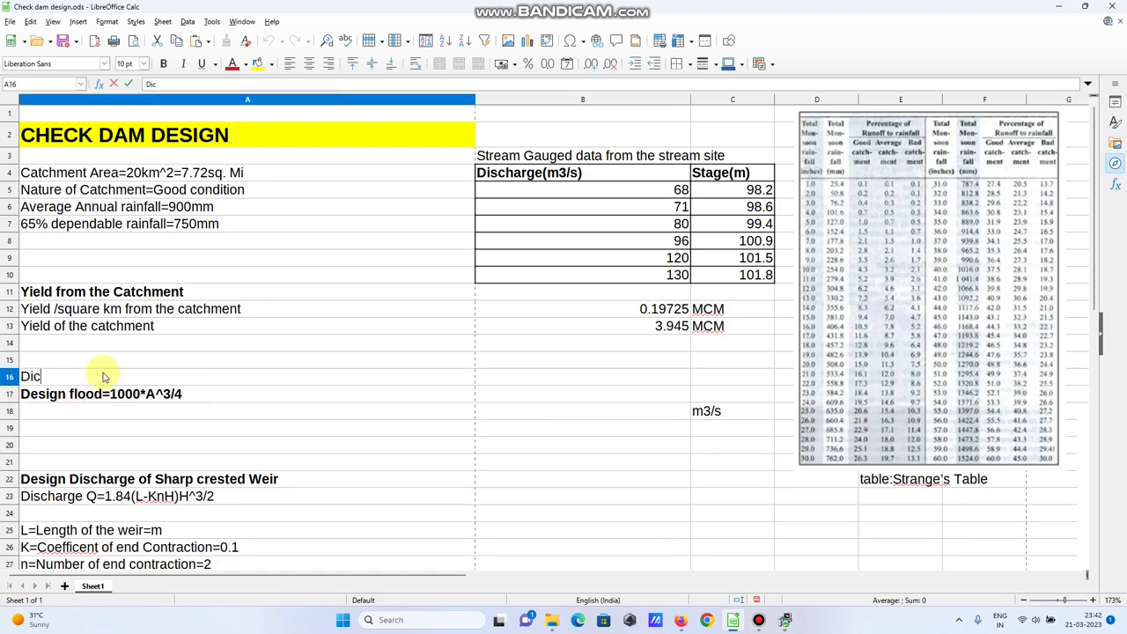
type("kens formu")
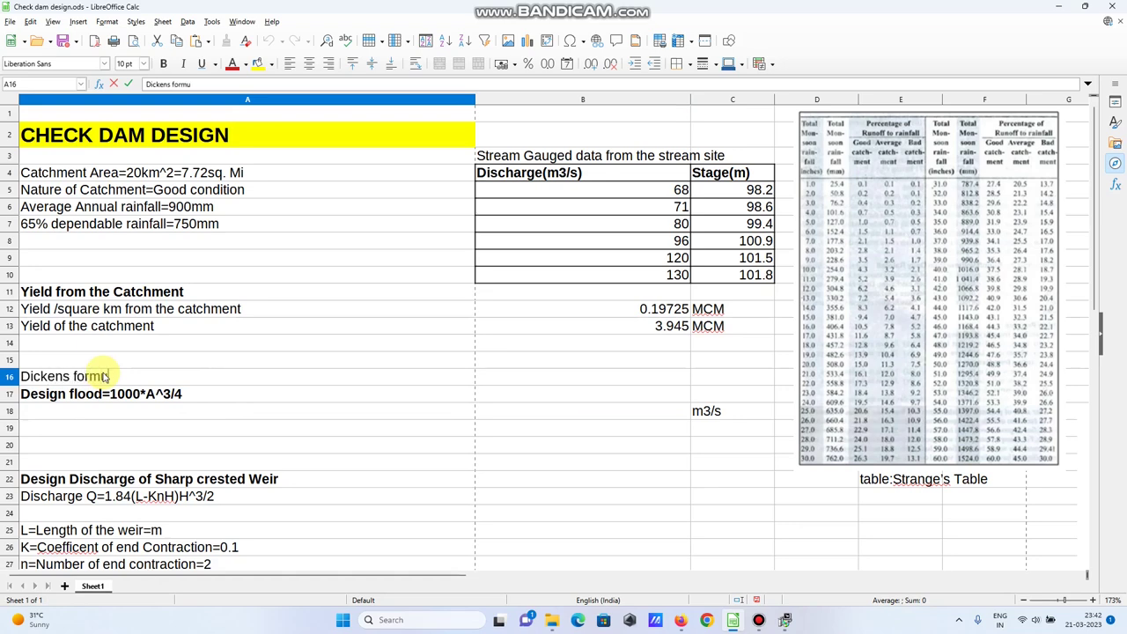
type("la")
left_click(172, 430)
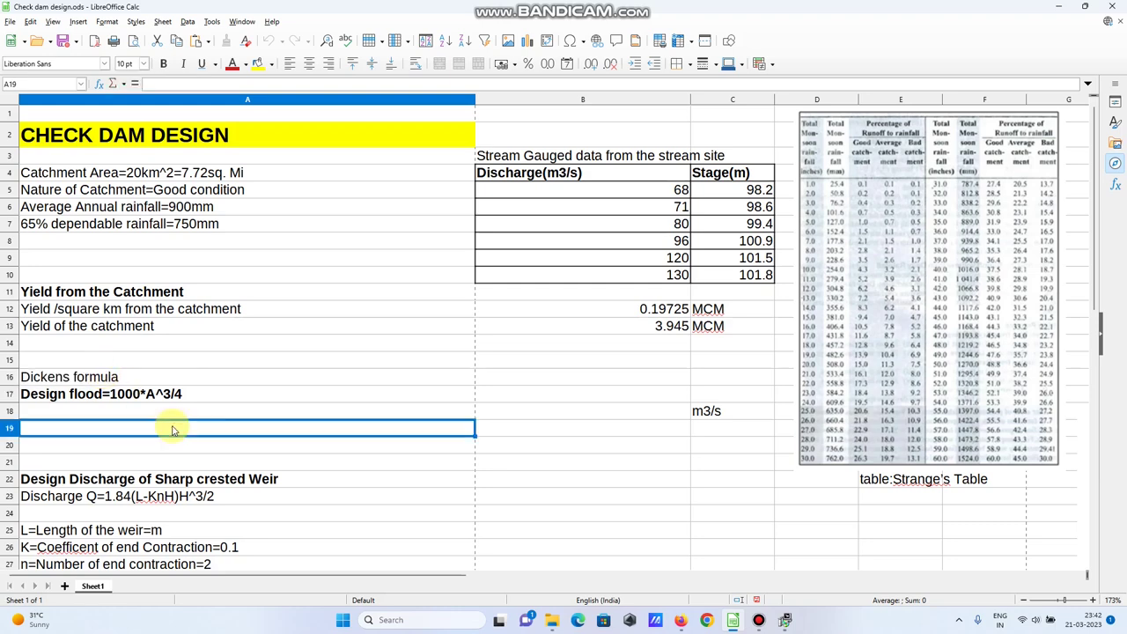
Step: Calculate the design flood in cell B18 with the formula =1000*7.72^0.75
left_click(283, 411)
left_click(486, 419)
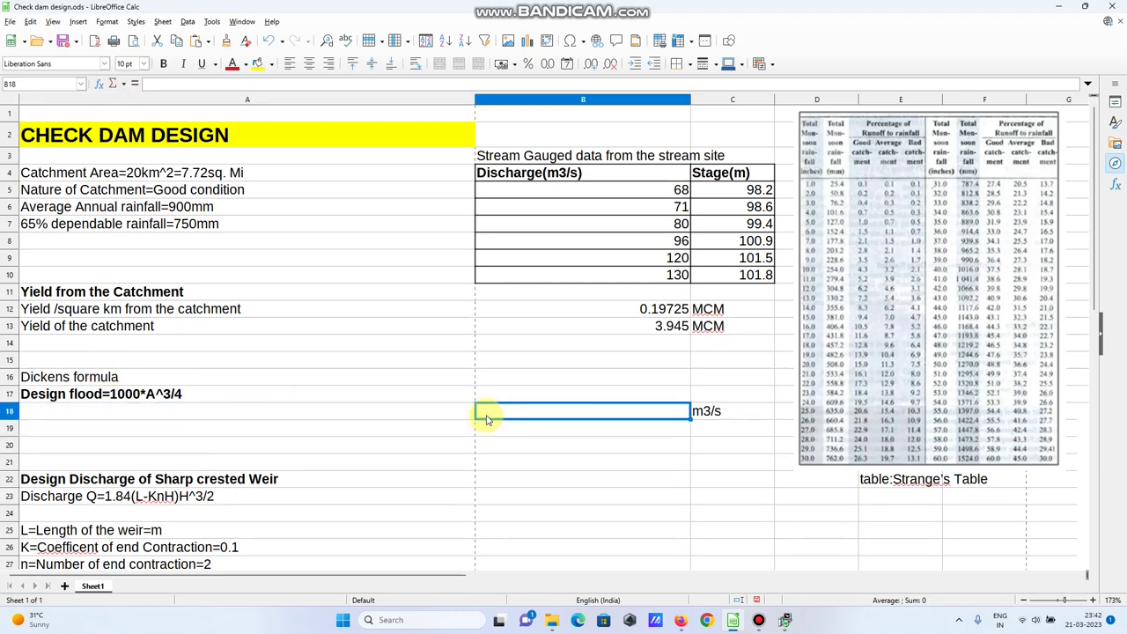
double_click(486, 419)
type("=")
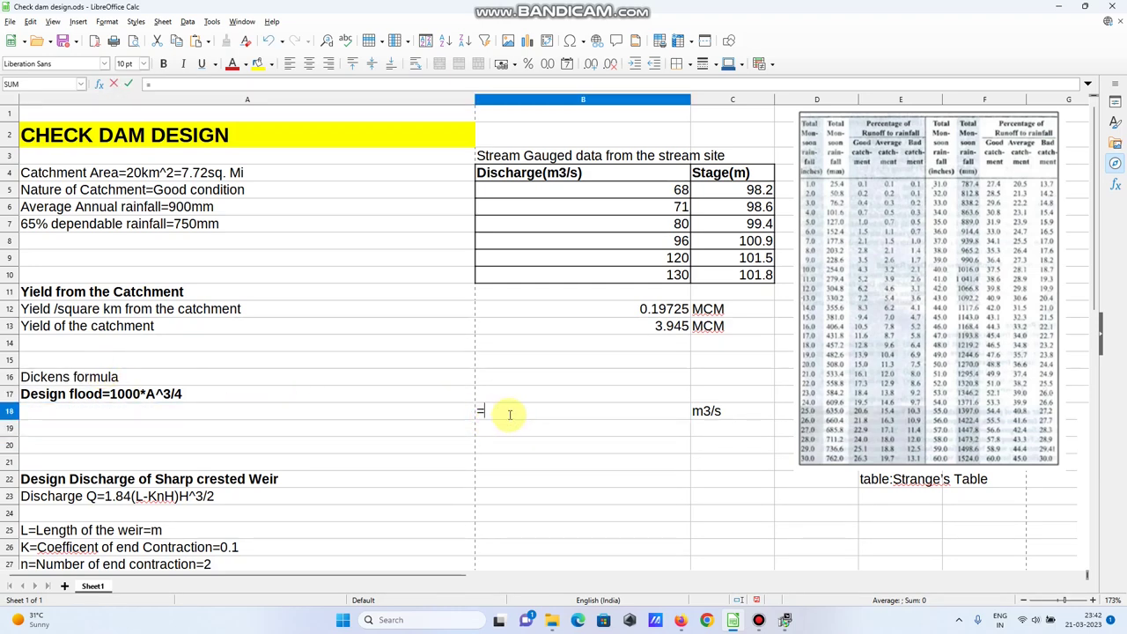
type("1000*7.72^")
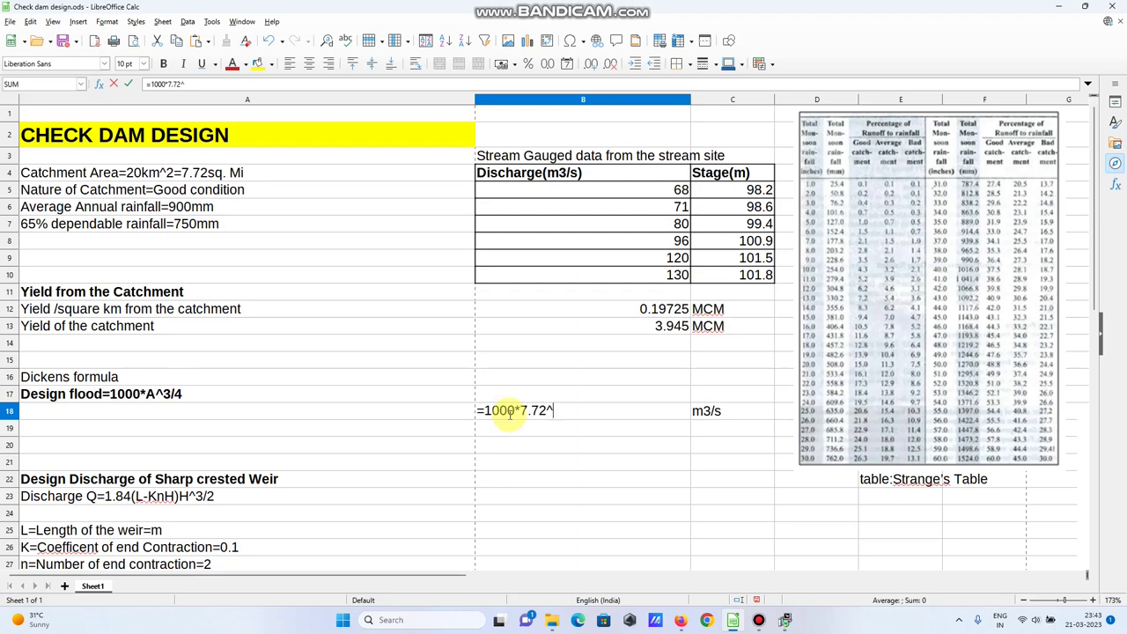
type("0.75")
key("Return")
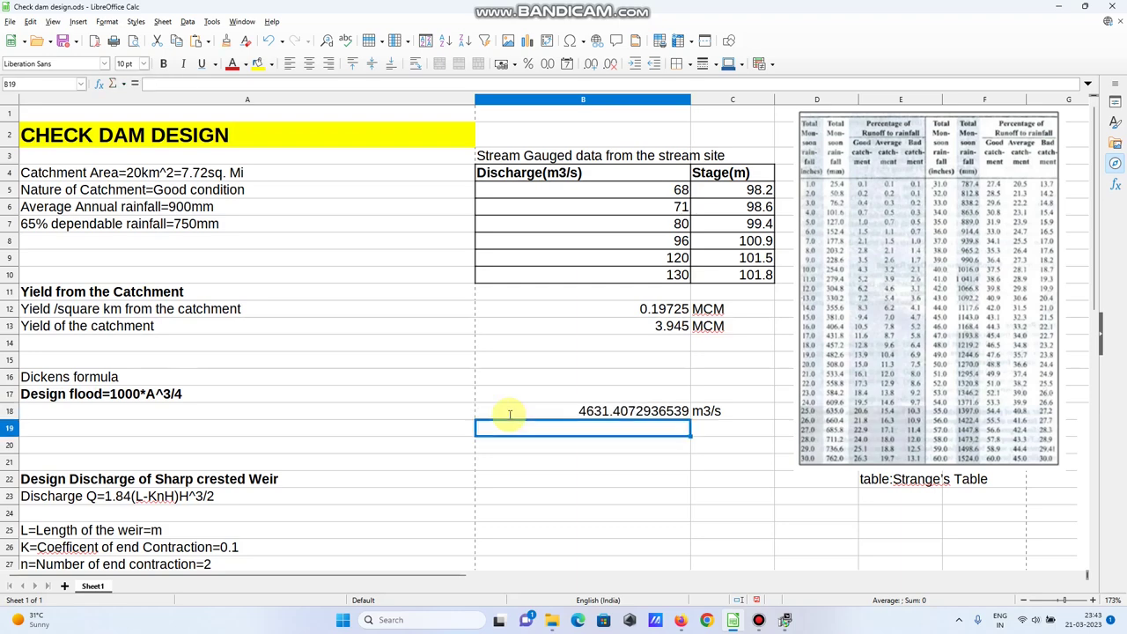
Step: Review the design flood formula in cell B18 without changing it
left_click(607, 412)
double_click(609, 411)
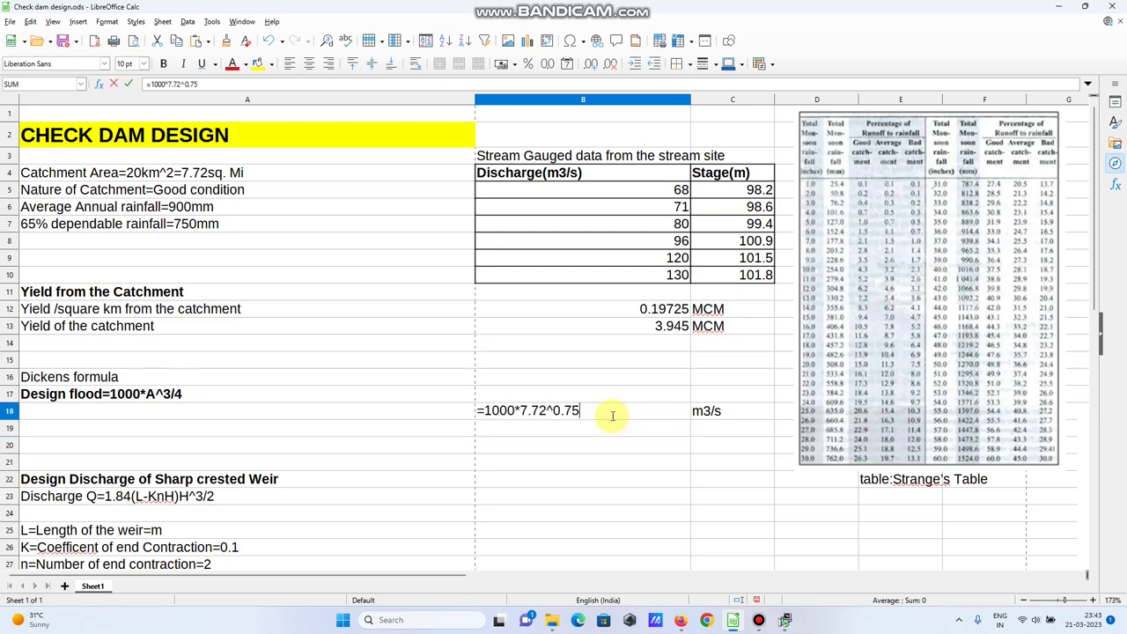
double_click(548, 410)
left_click(548, 411)
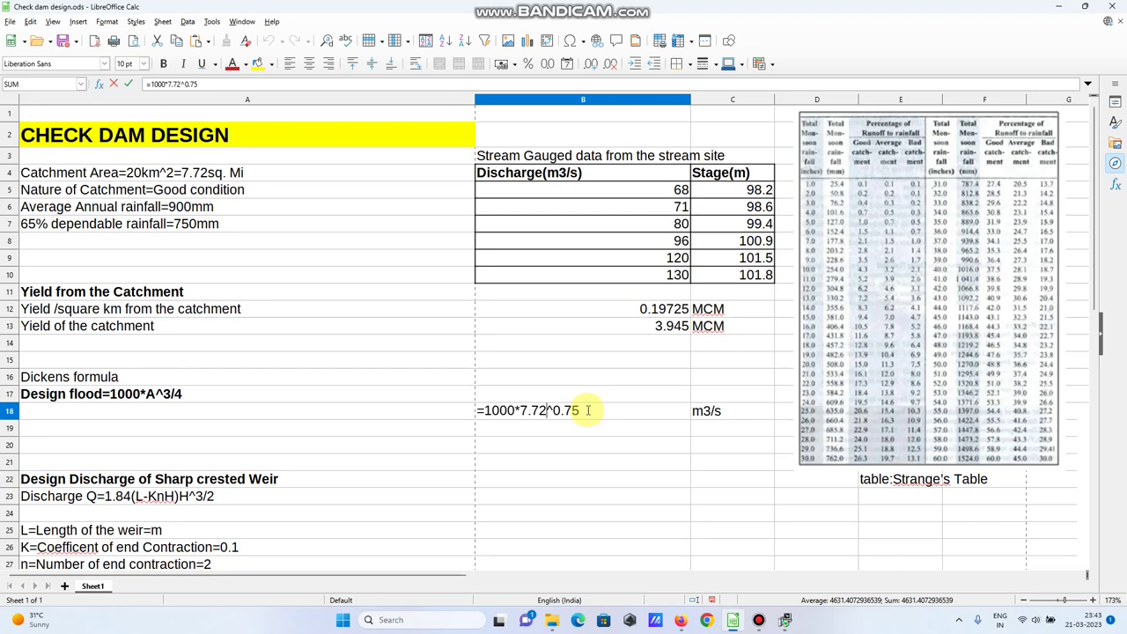
key("Return")
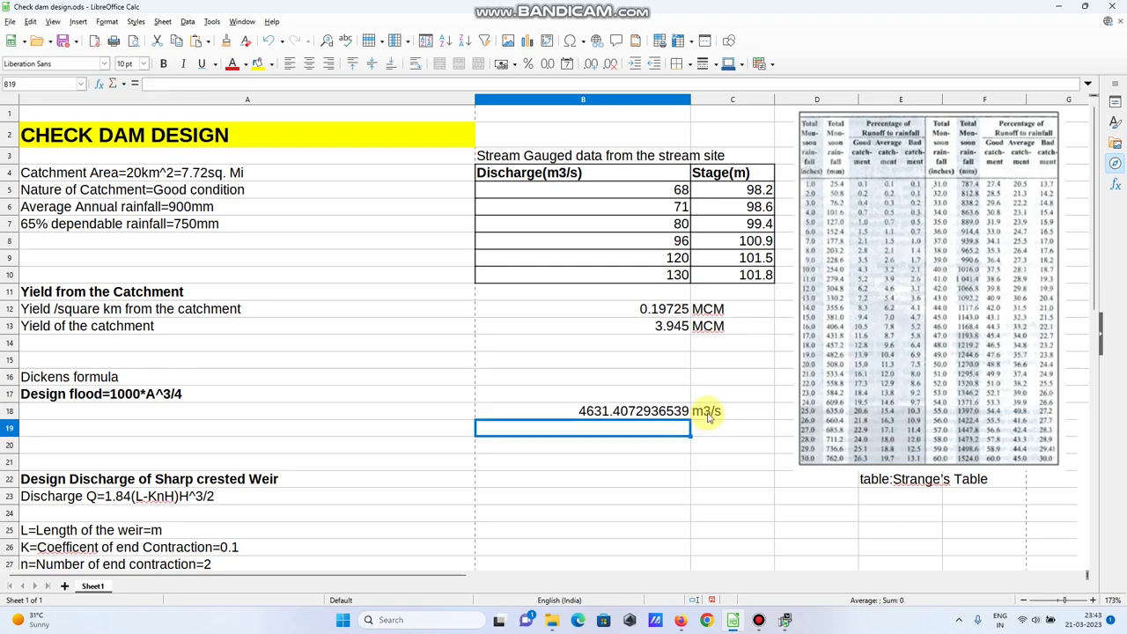
Step: Change the unit in cell C18 to "cusecs" and enter the unit "cumecs" in cell C19
left_click(707, 418)
double_click(707, 418)
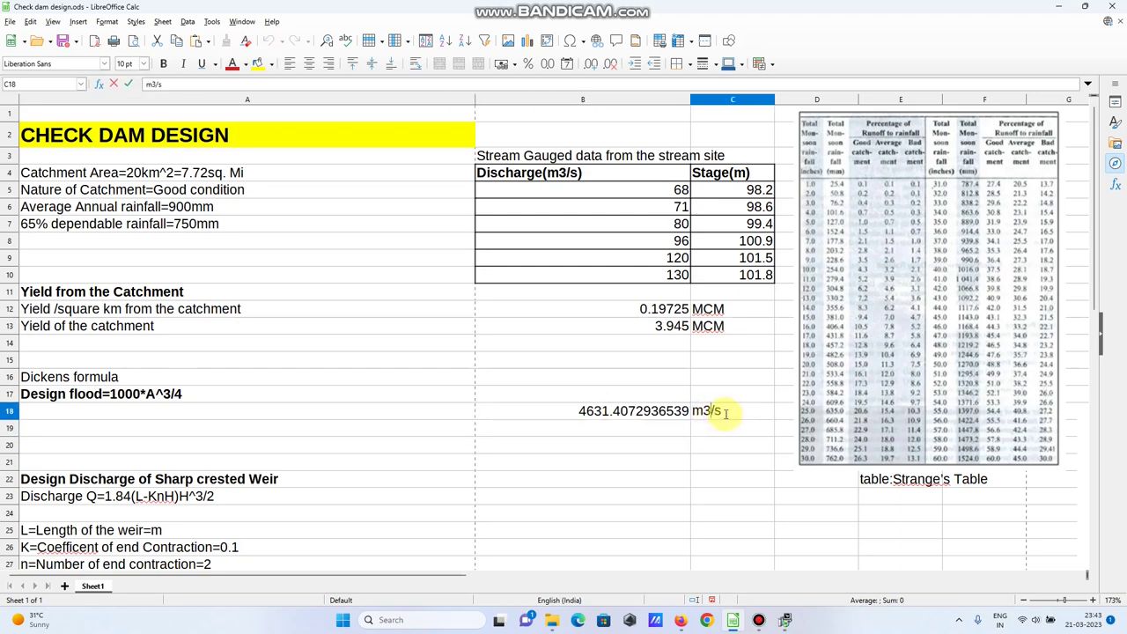
left_click_drag(731, 412, 691, 411)
type("cus")
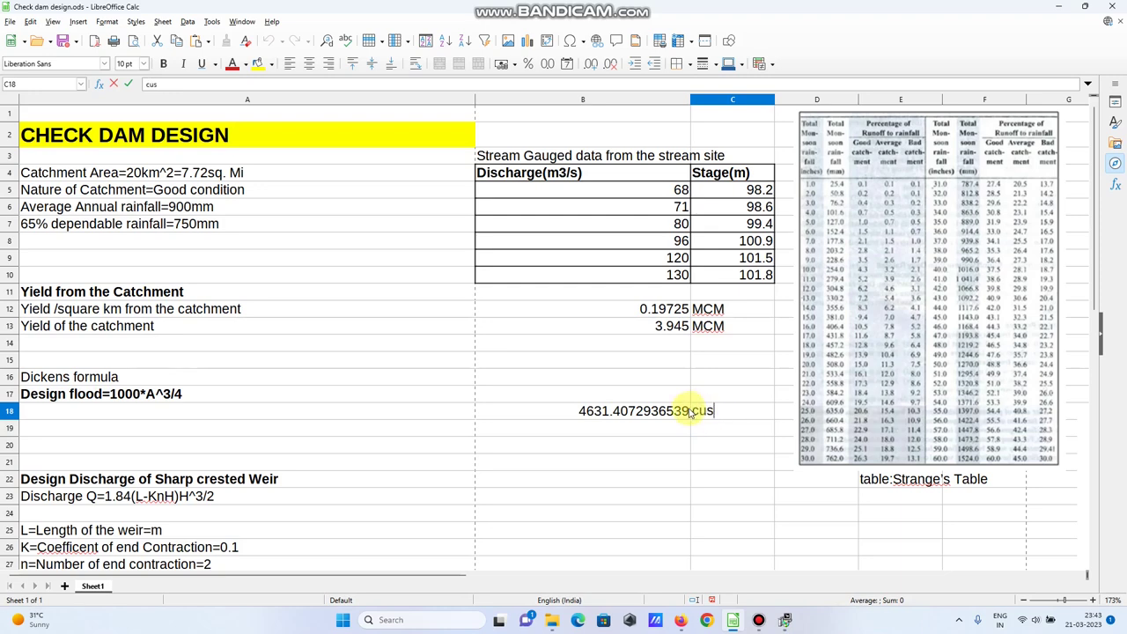
type("ecs")
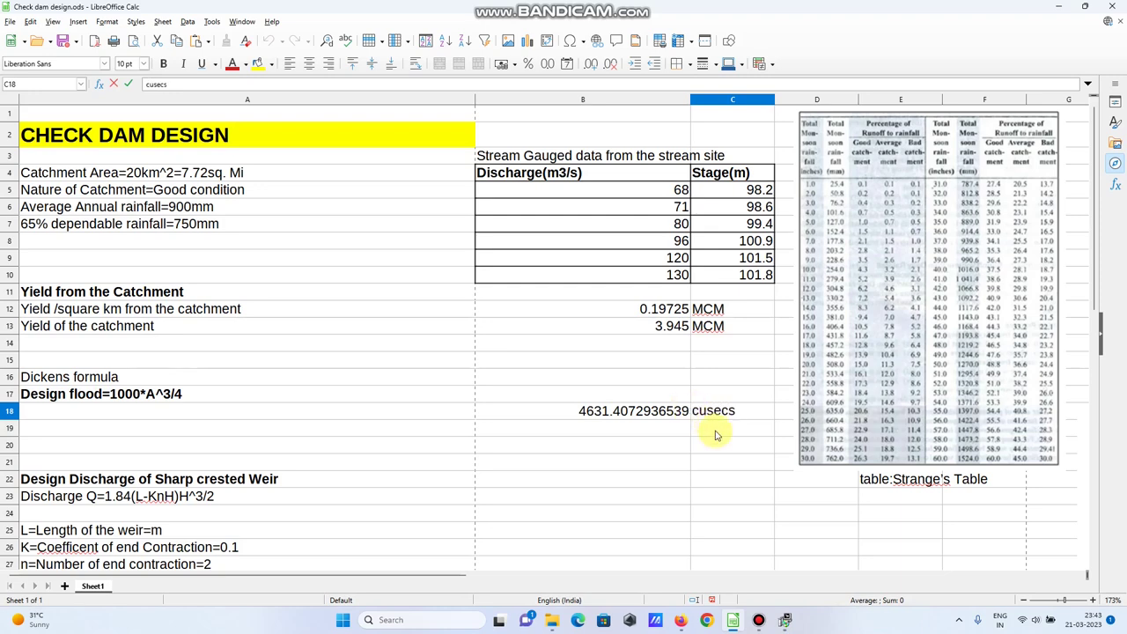
left_click(715, 437)
type("cum")
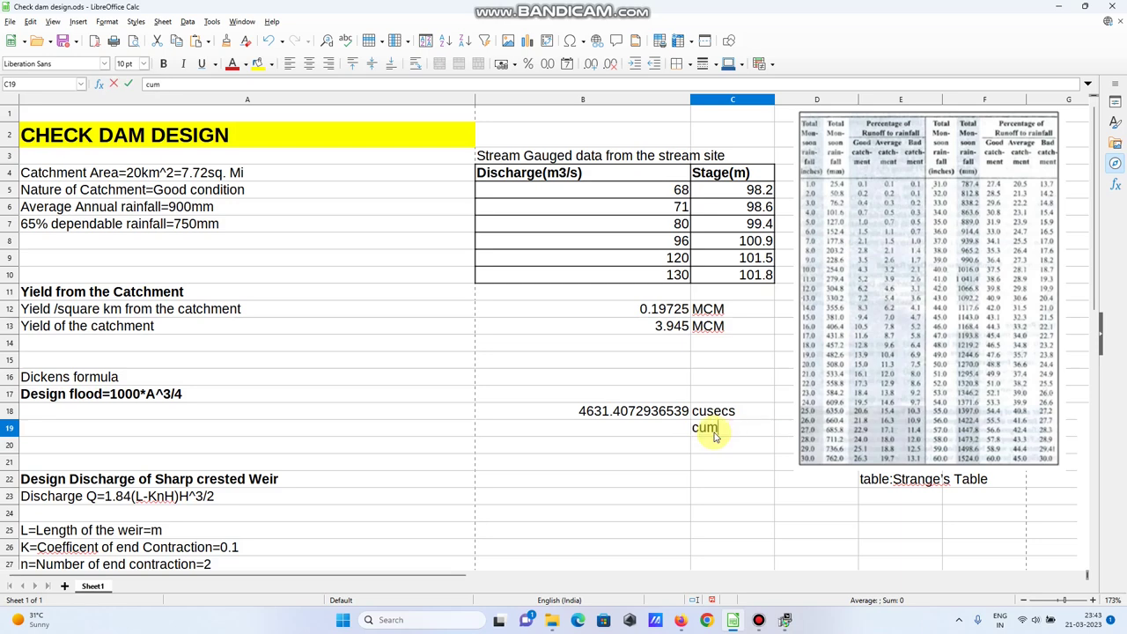
type("ecs")
Step: Convert the design flood to cumecs in cell B19 with the formula =4631*0.0283
left_click(680, 428)
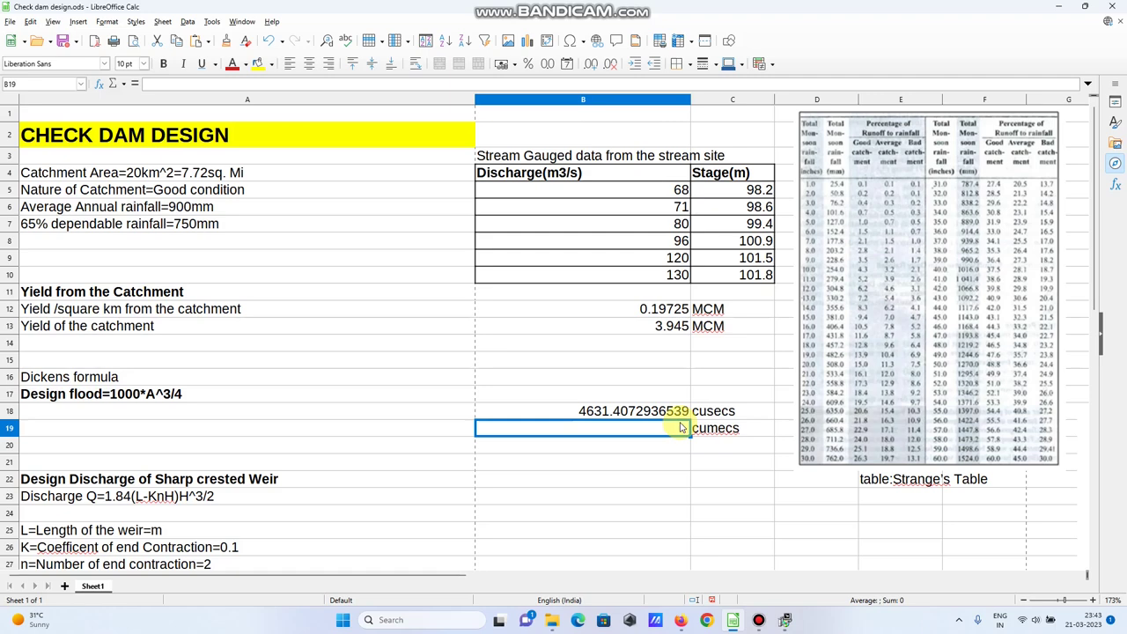
type("43")
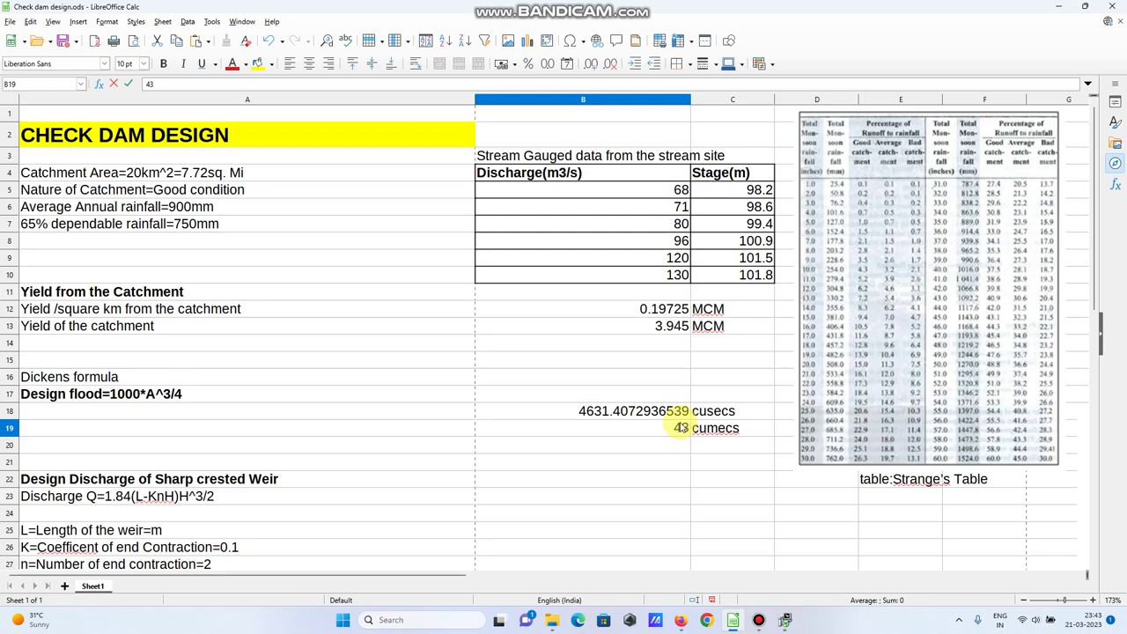
key("BackSpace")
type("613")
key("BackSpace")
key("BackSpace")
type("31*0.0283")
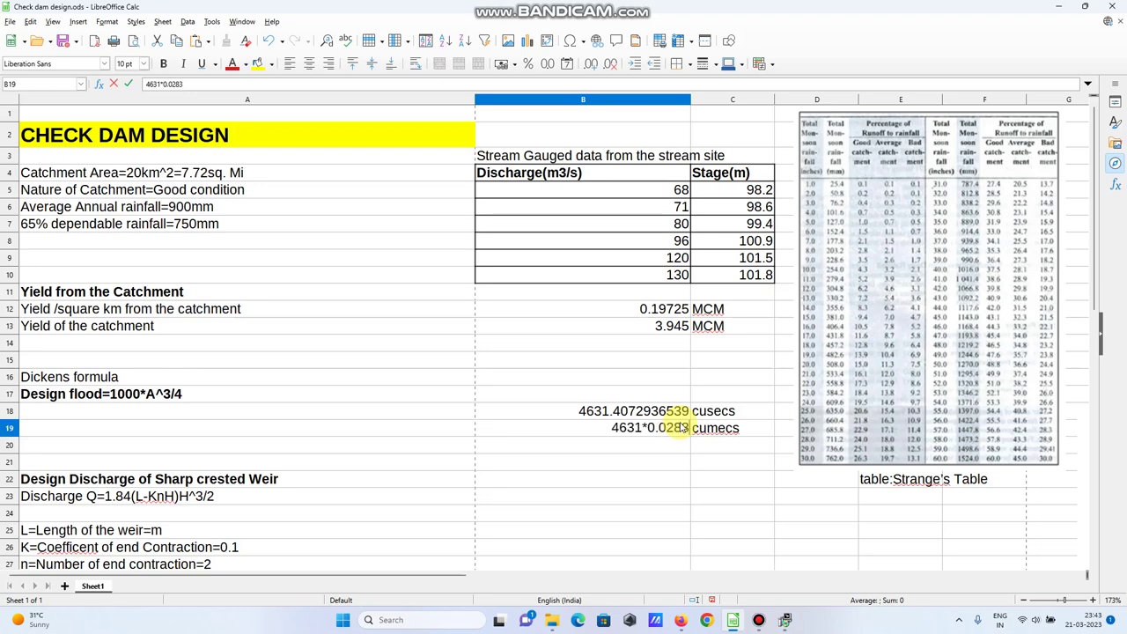
key("Return")
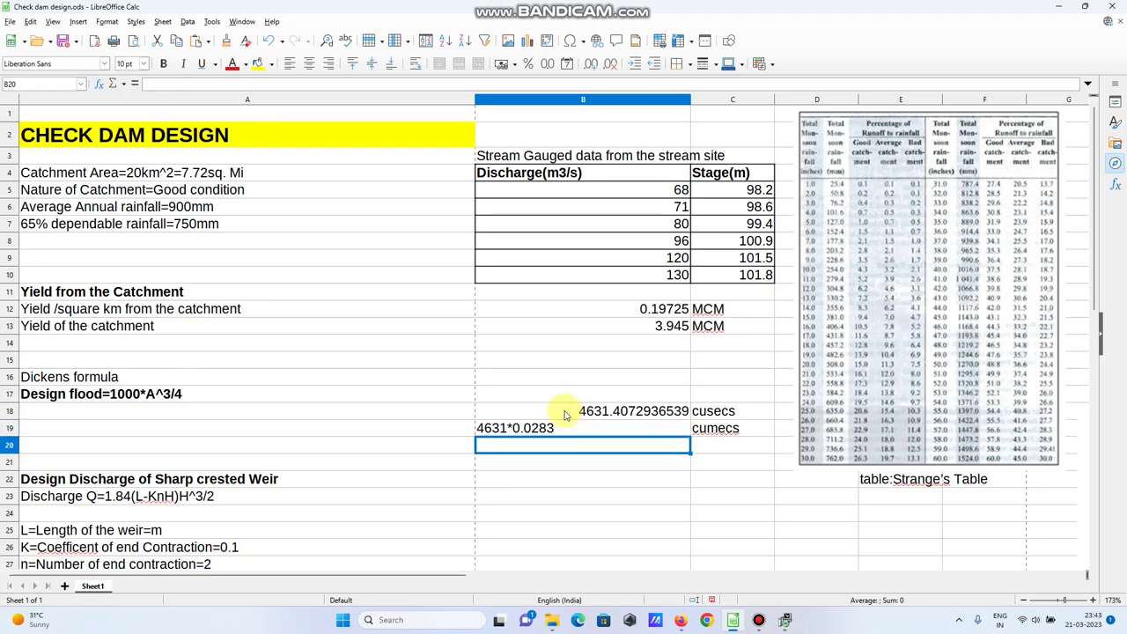
double_click(563, 429)
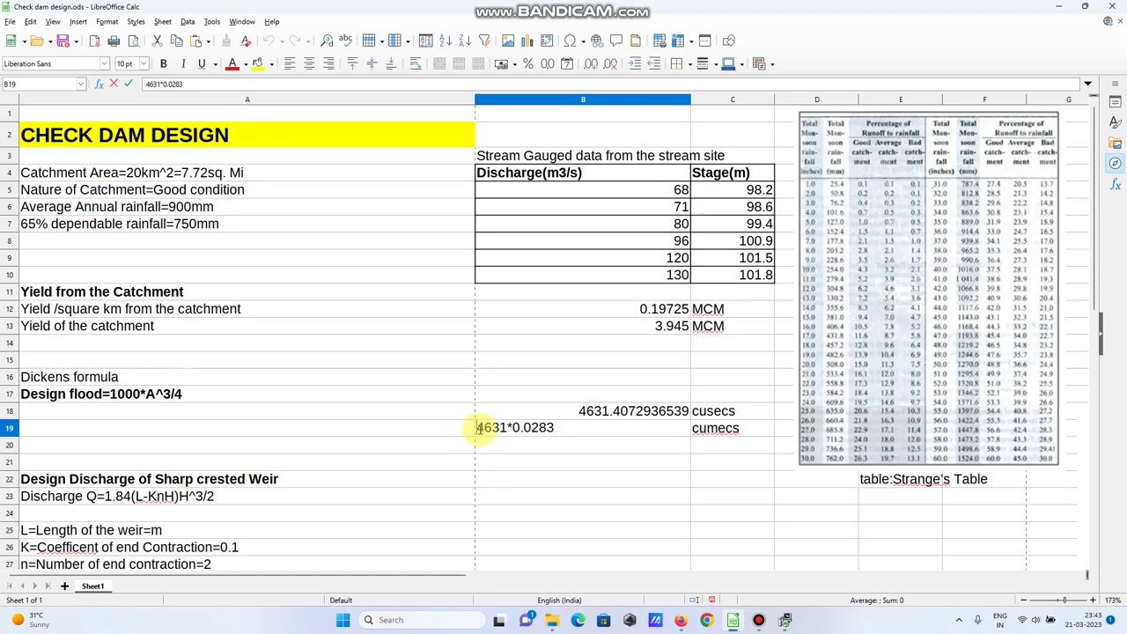
left_click(477, 428)
type("=")
key("Return")
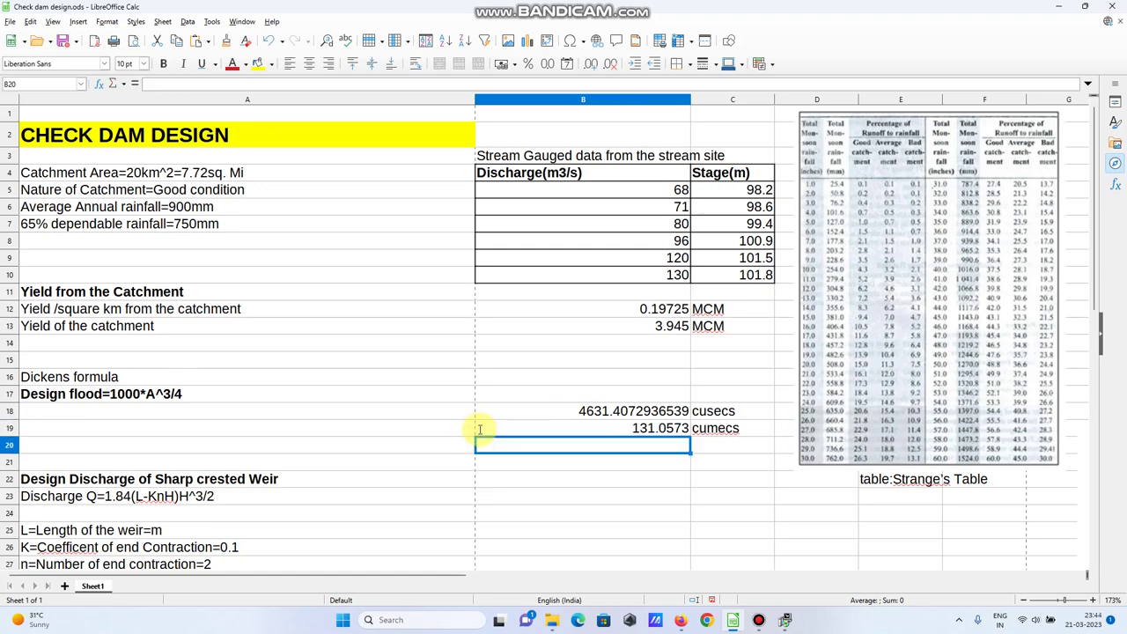
Step: Label cell A19 beside the cumecs value "q=Discharge intensity(m3/s)"
left_click(656, 433)
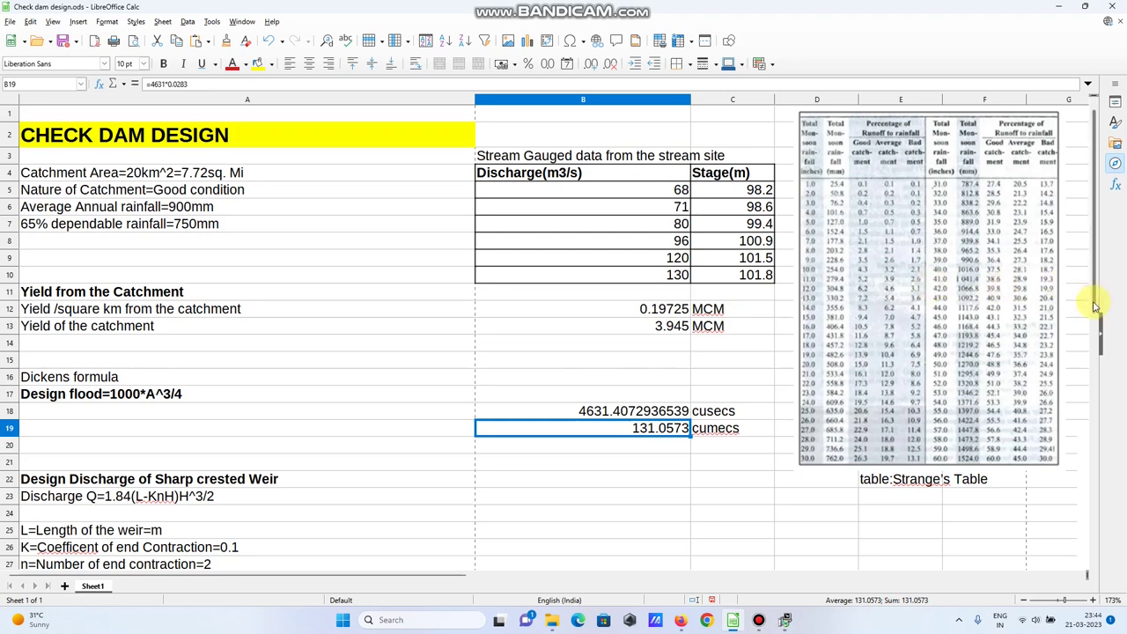
left_click_drag(1096, 305, 1096, 312)
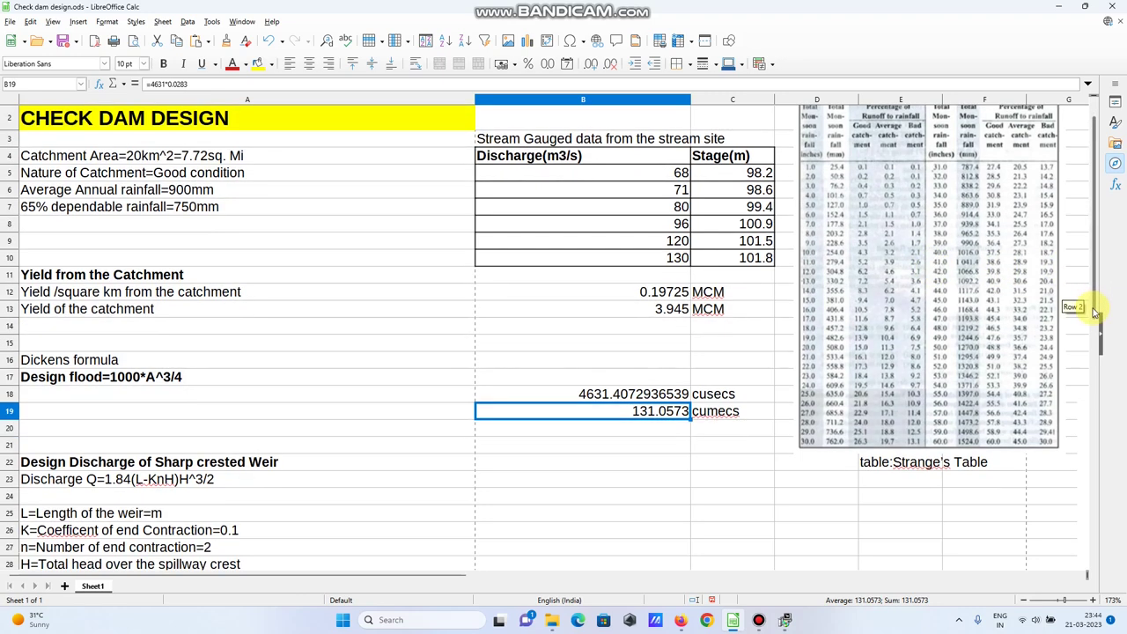
left_click_drag(1096, 312, 1090, 348)
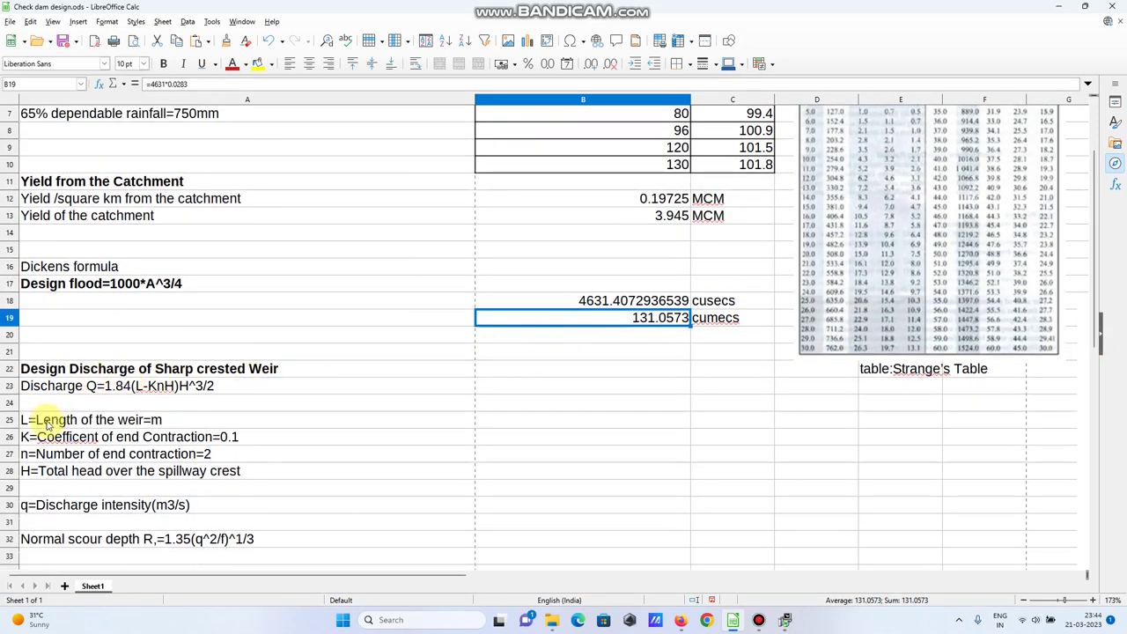
left_click(436, 326)
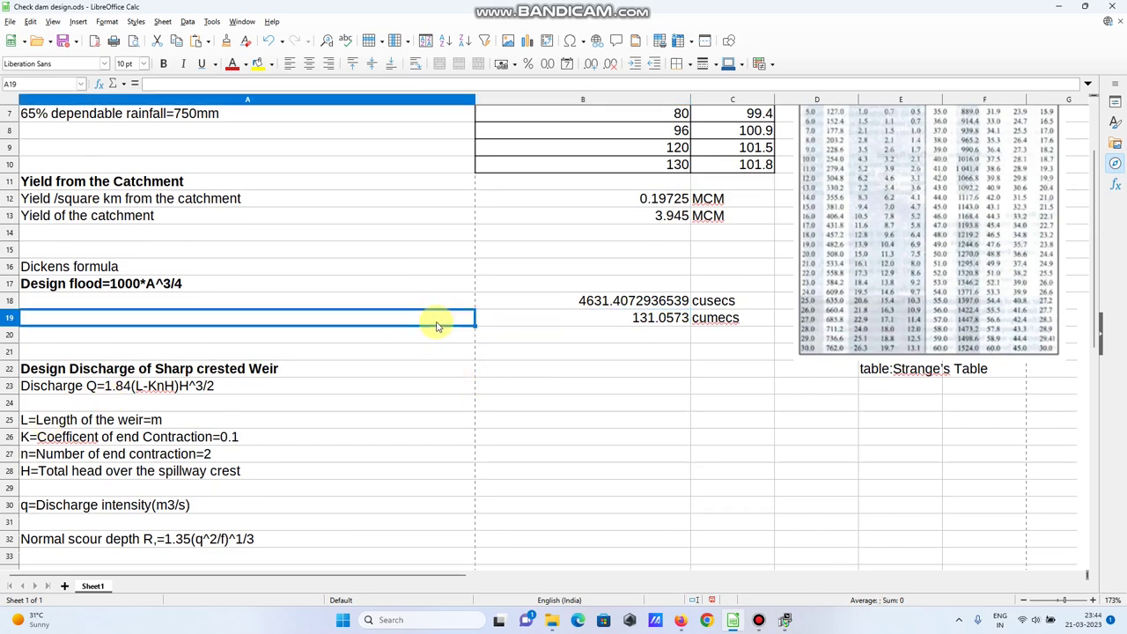
type("Q=Discharge intensity(m3/s")
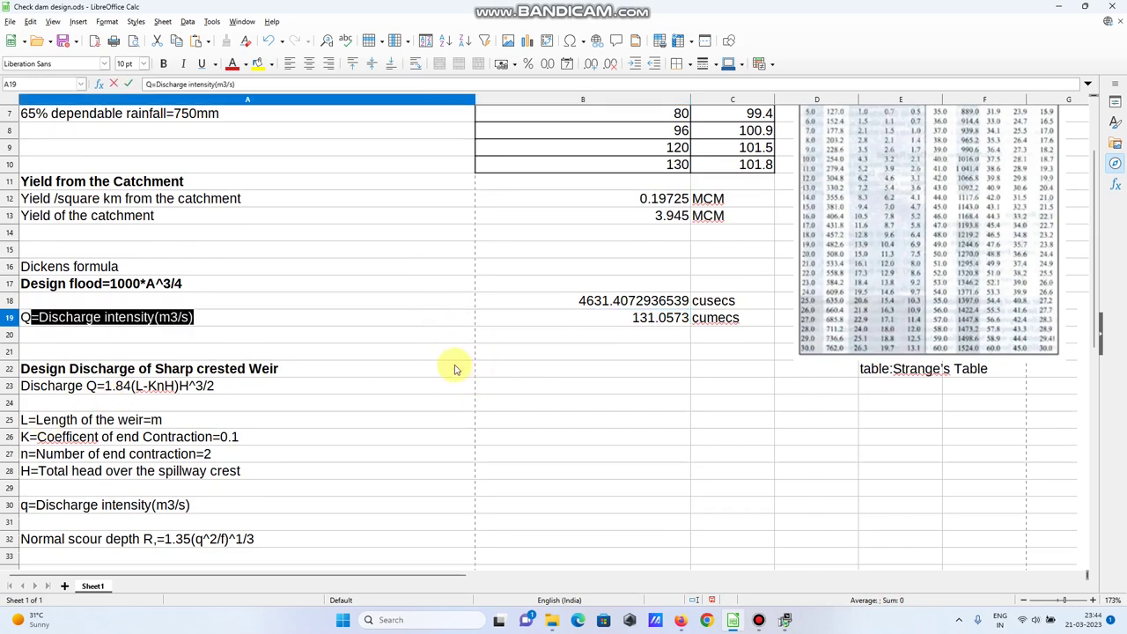
left_click(453, 367)
Step: Make the design flood value in cumecs in cell B19 bold
left_click(659, 305)
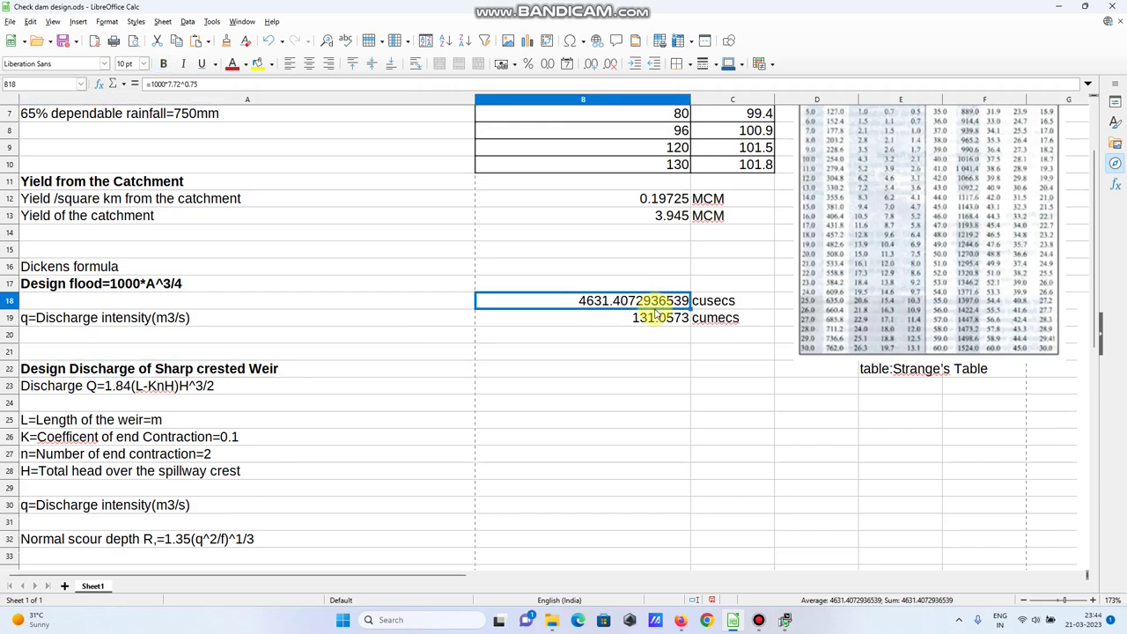
left_click(656, 320)
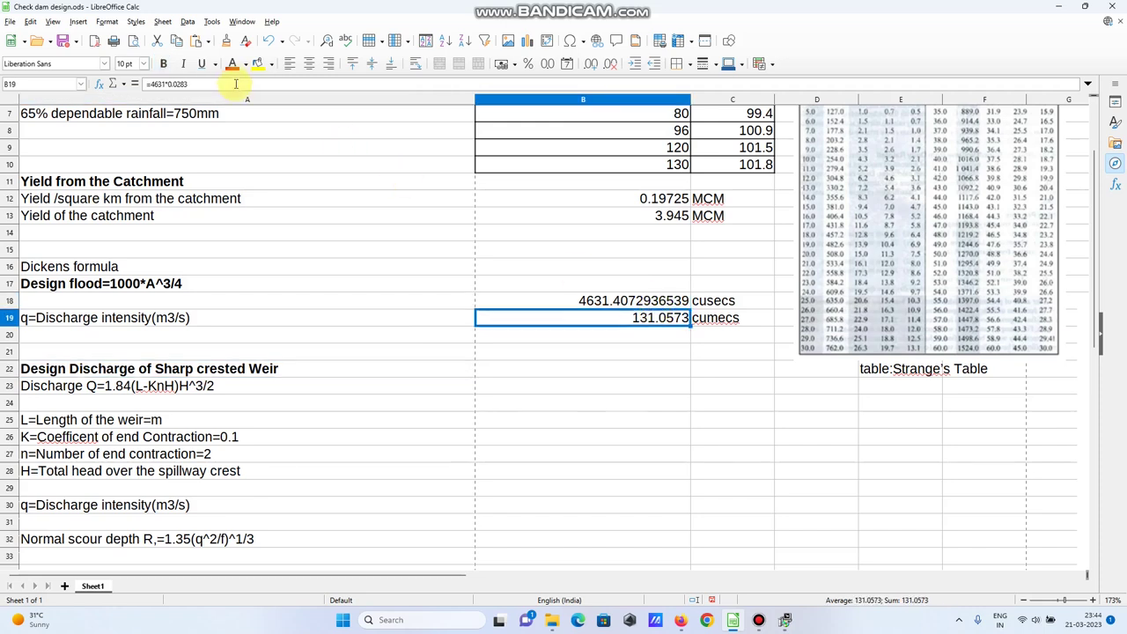
left_click(165, 65)
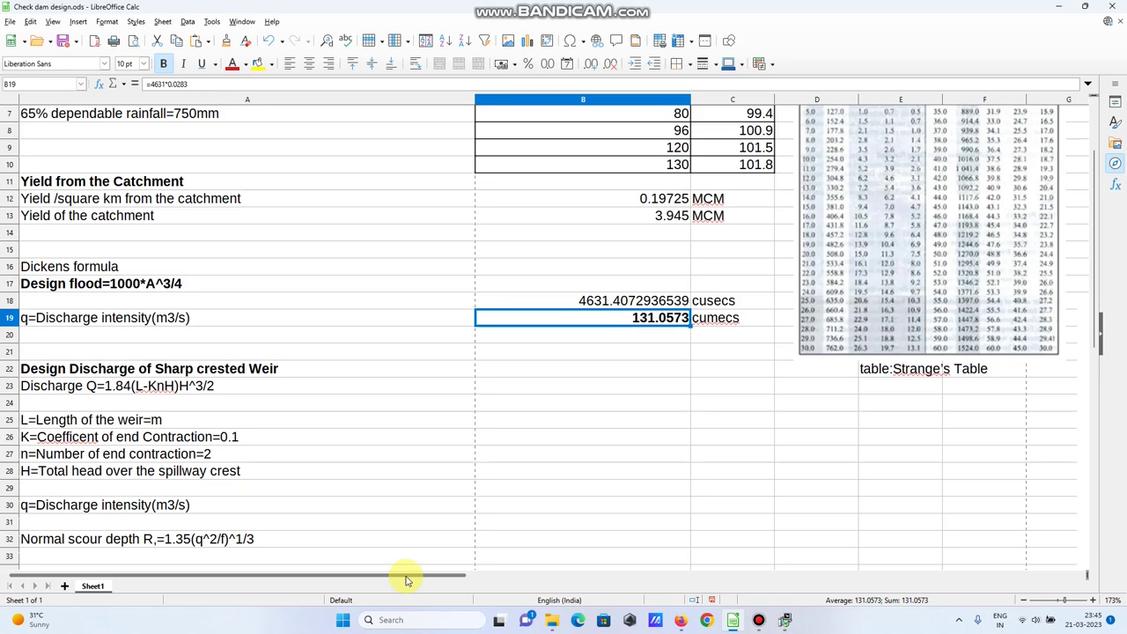
Step: Examine the sharp-crested weir diagrams showing the elevation, end view and end contractions around rows 43 to 62
mouse_move(395, 573)
left_mouse_down()
mouse_move(496, 573)
mouse_move(619, 605)
left_mouse_up()
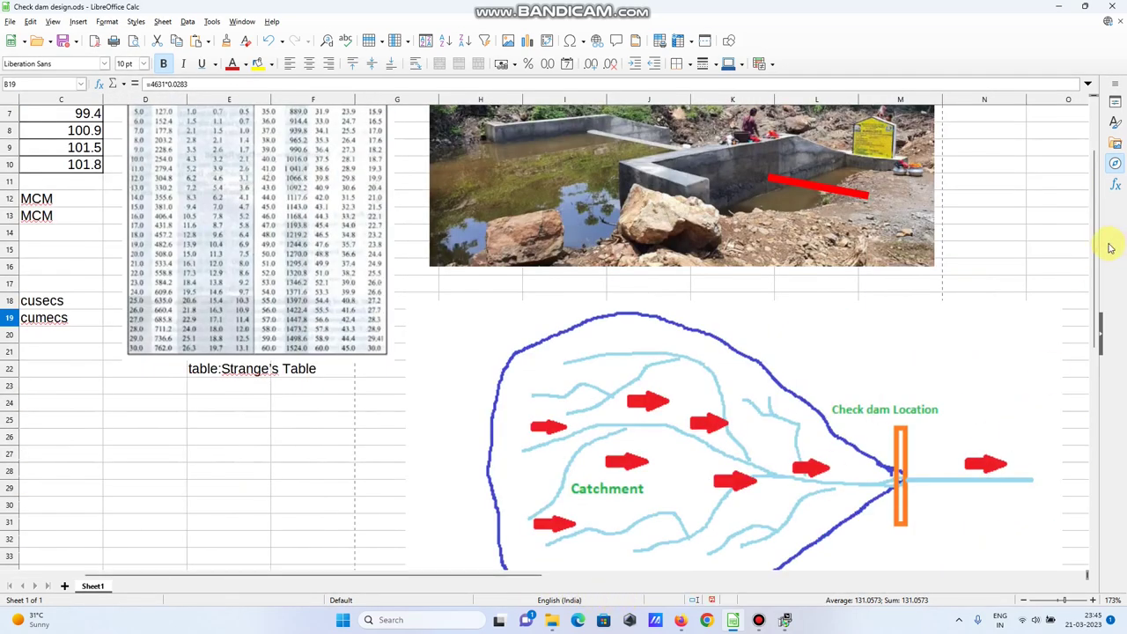
left_click_drag(1098, 244, 1098, 479)
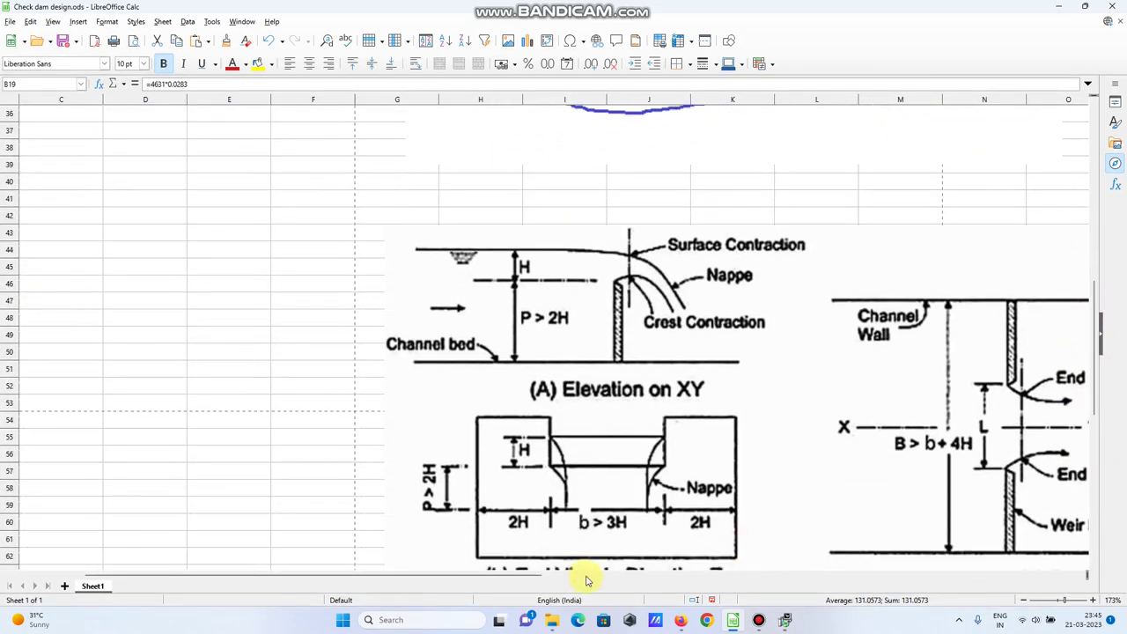
left_click_drag(522, 581, 616, 578)
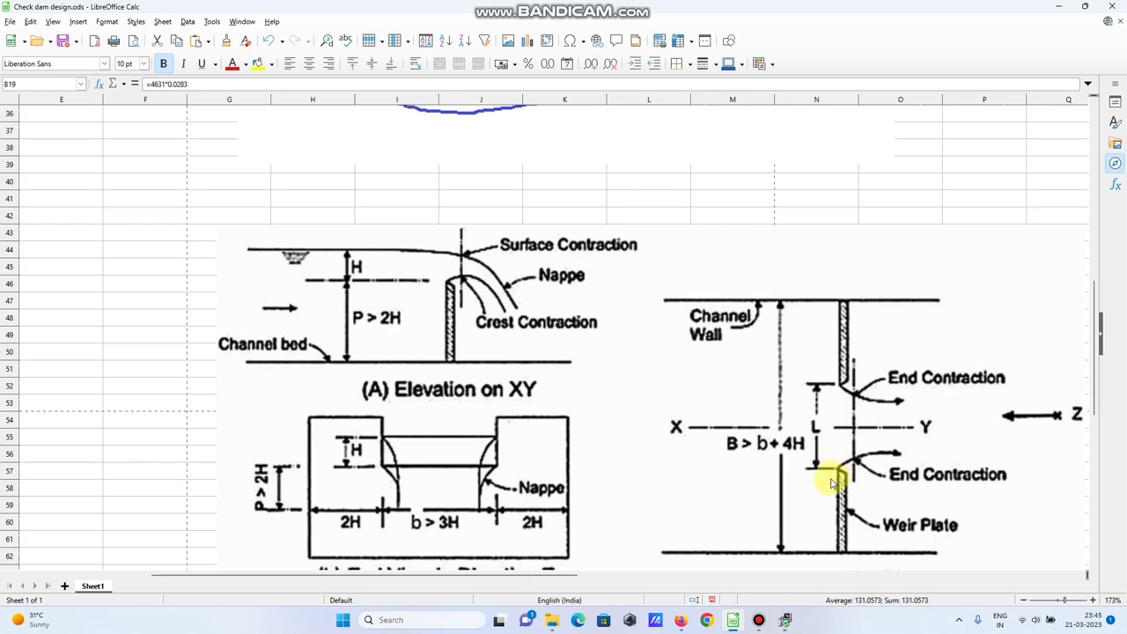
Step: Compare the weir discharge notes in rows 22 to 32 with the catchment sketch and the sharp-crested weir diagrams
left_click_drag(561, 580, 307, 554)
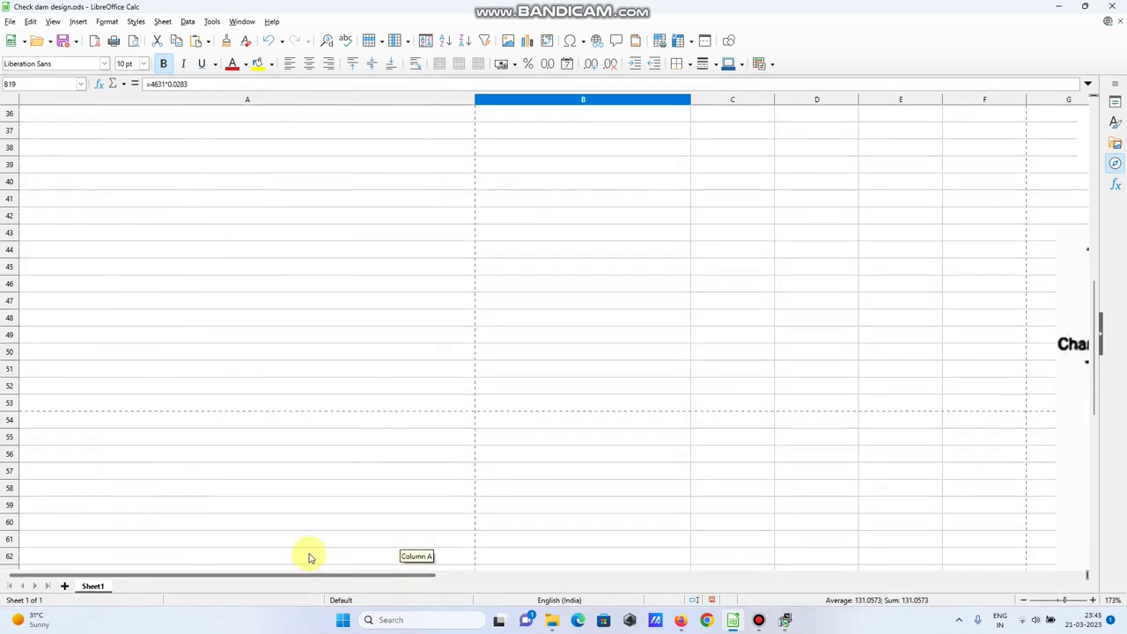
left_click_drag(1096, 368, 1088, 264)
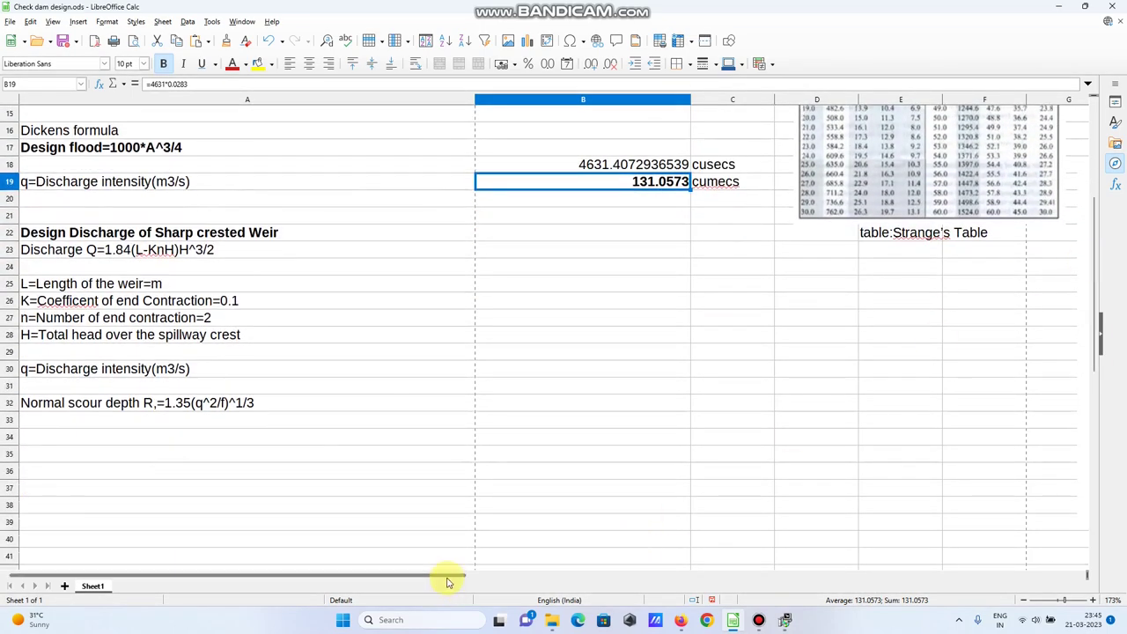
left_click_drag(568, 566, 754, 572)
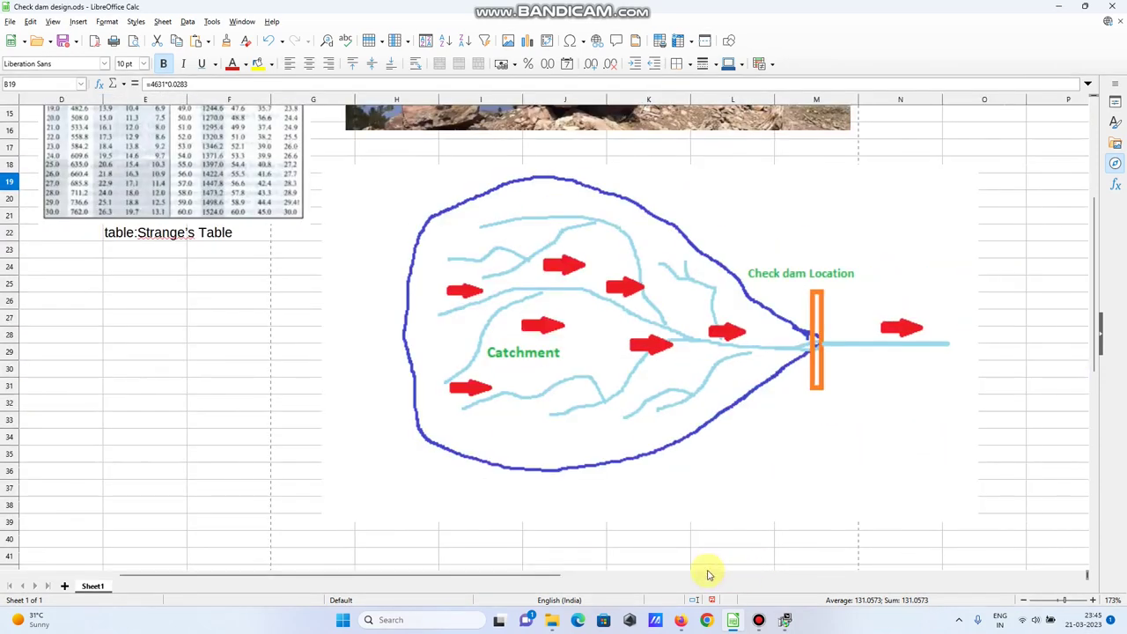
left_click(660, 574)
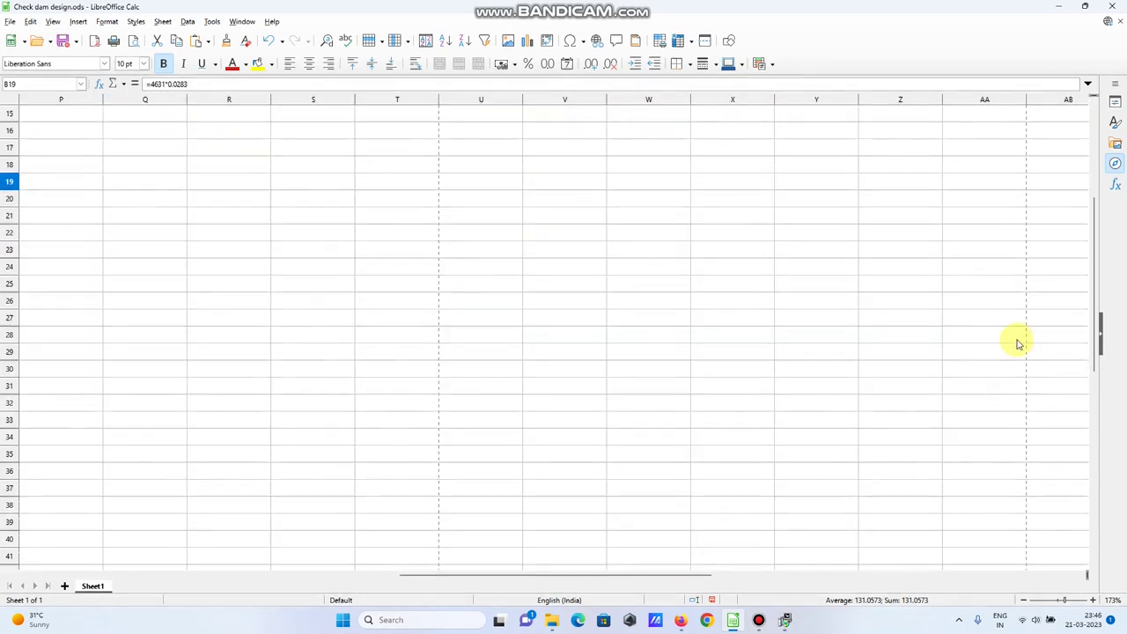
left_click_drag(1095, 352, 1086, 403)
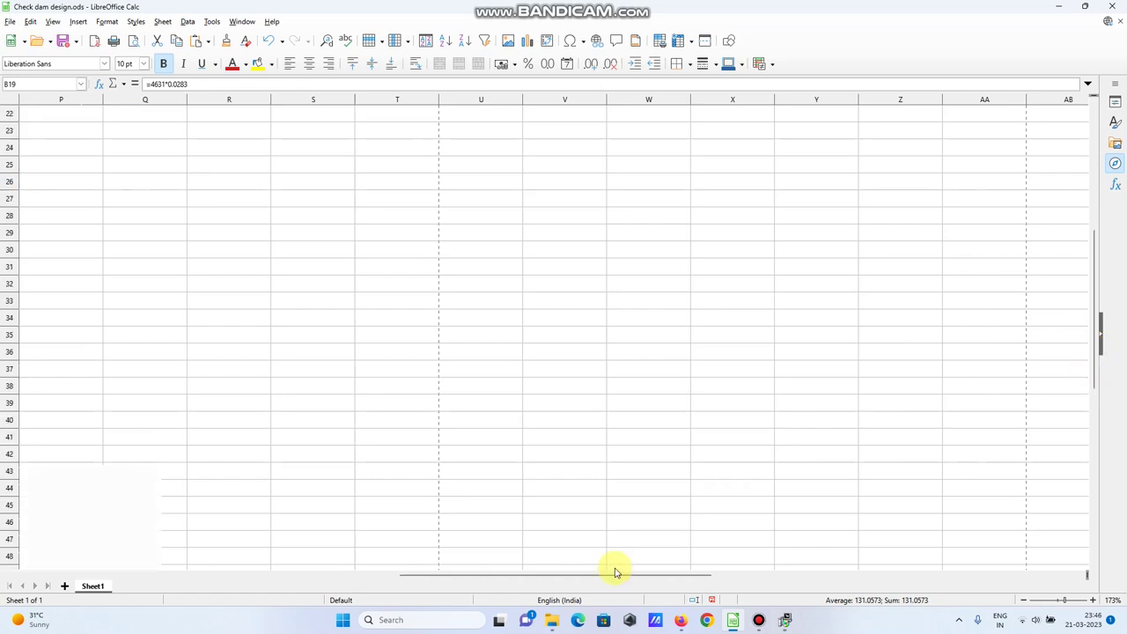
left_click_drag(607, 581, 445, 574)
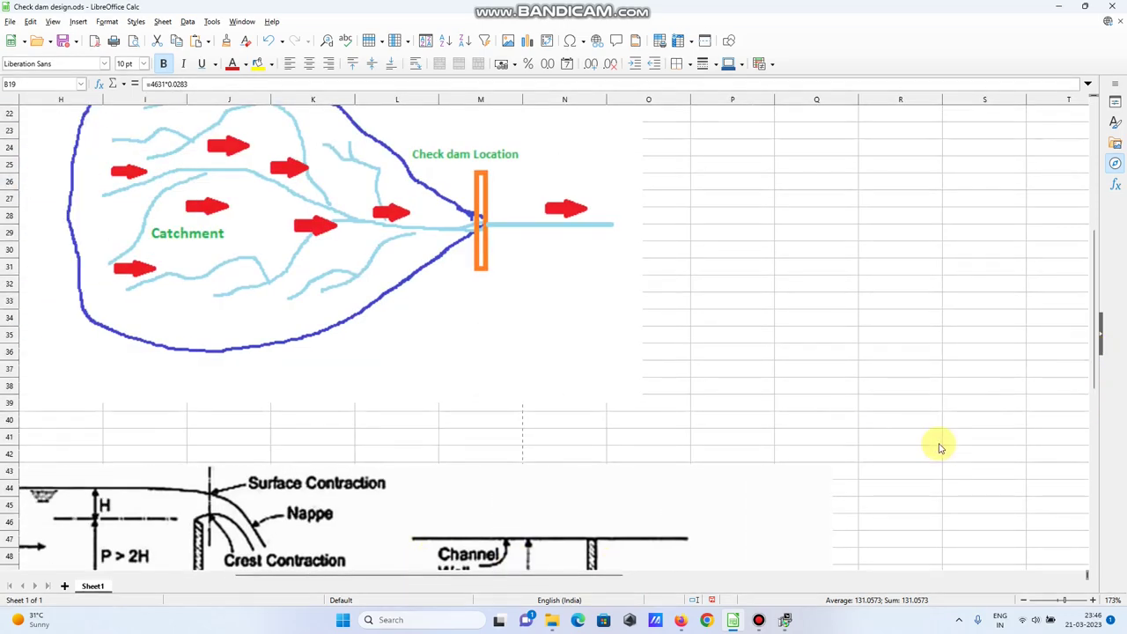
left_click_drag(1101, 325, 1089, 381)
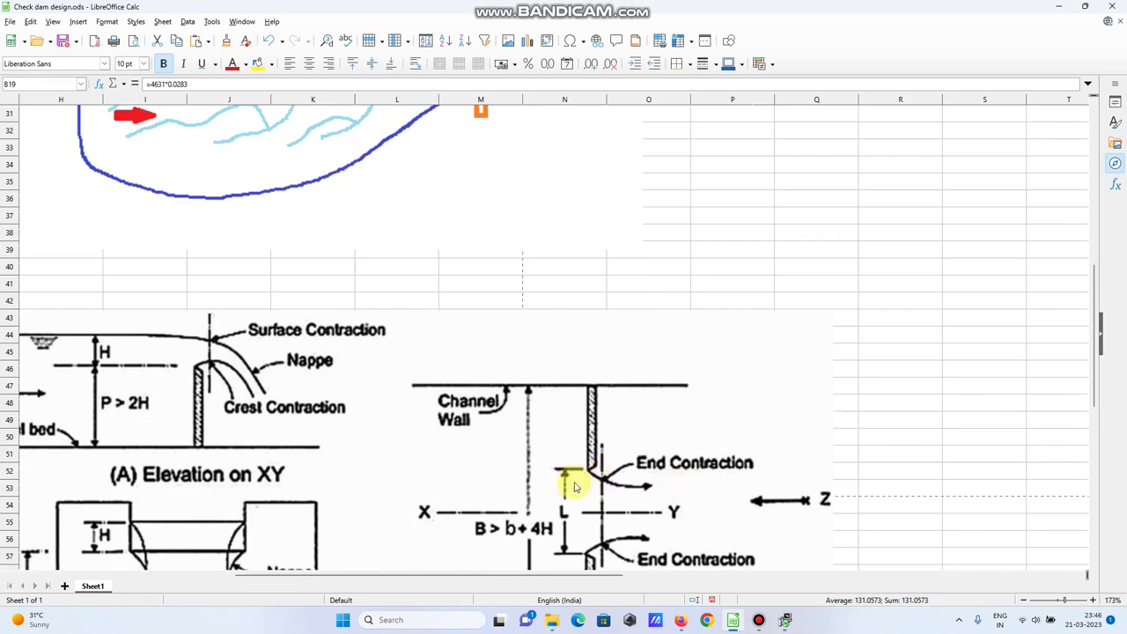
left_click_drag(589, 576, 227, 545)
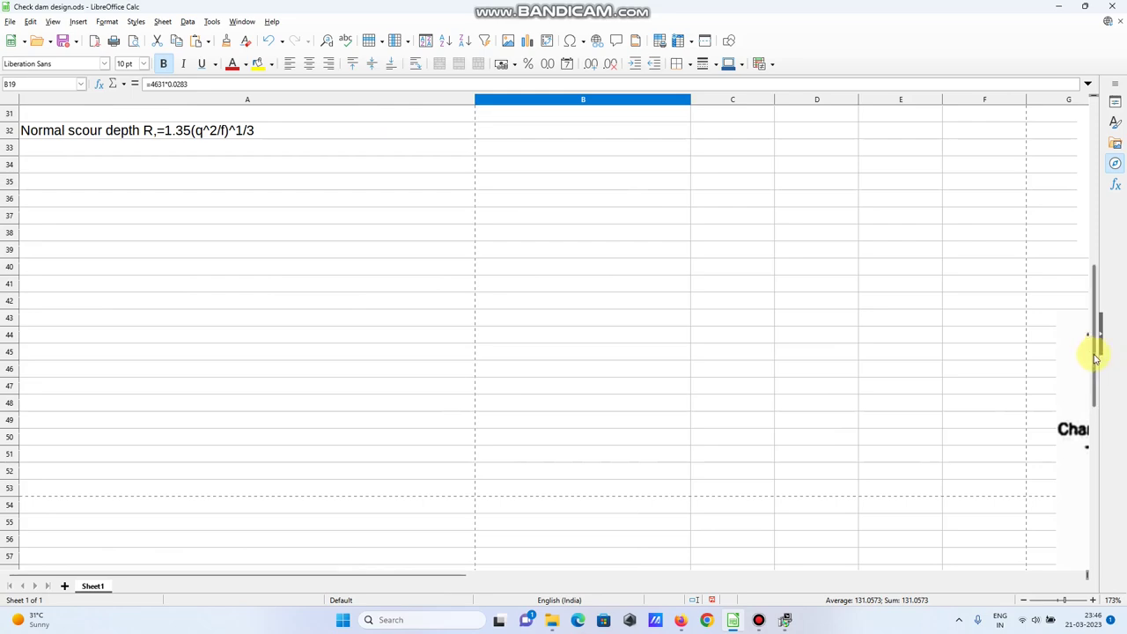
left_click_drag(1092, 355, 1086, 231)
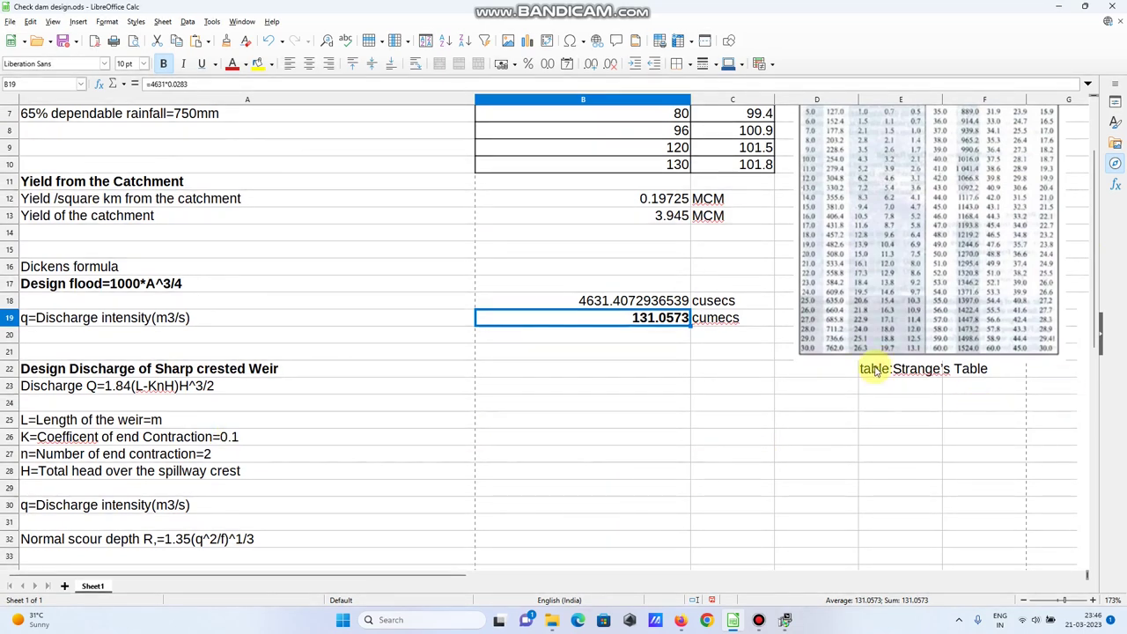
Step: Add "=1m" to the end of the total head over the spillway crest label in cell A28
left_click(487, 423)
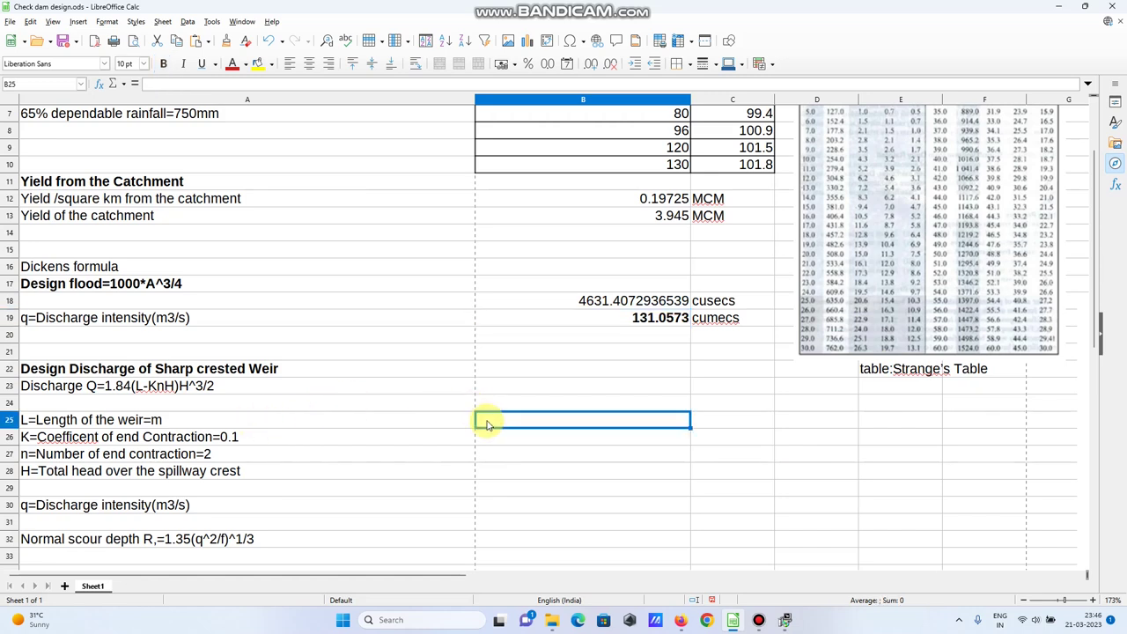
double_click(258, 467)
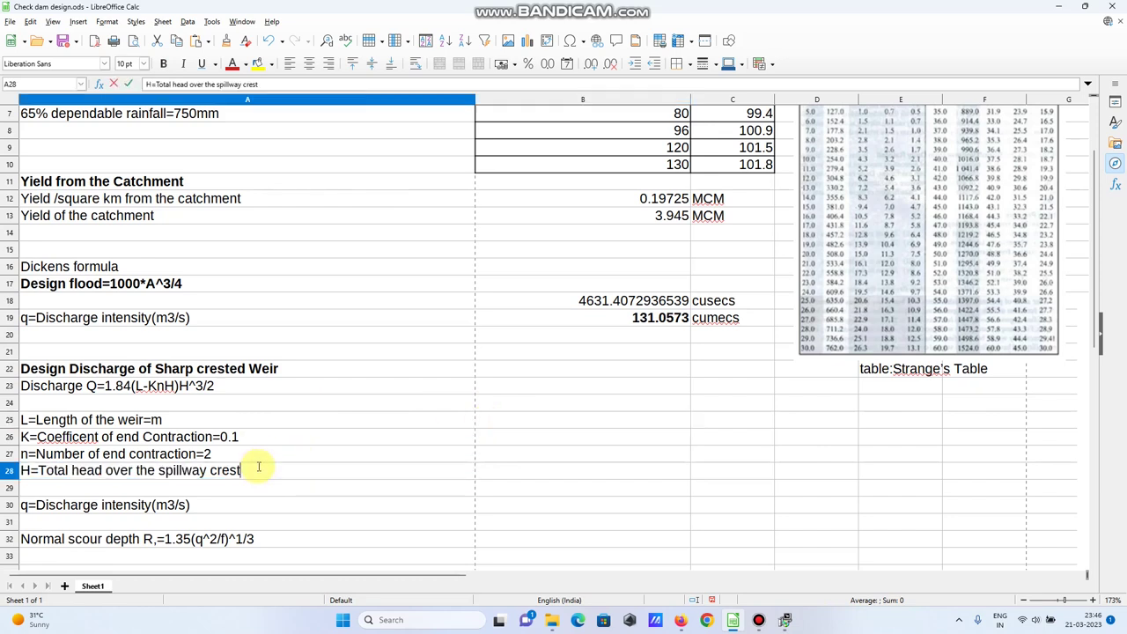
type("=1M")
key("BackSpace")
type("m")
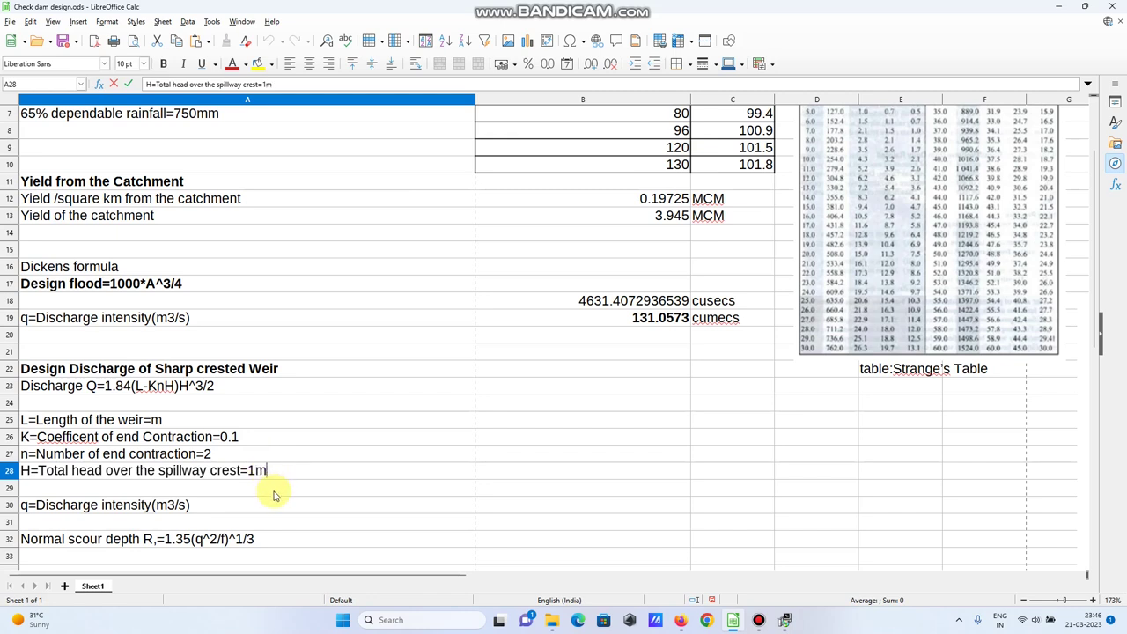
left_click(273, 495)
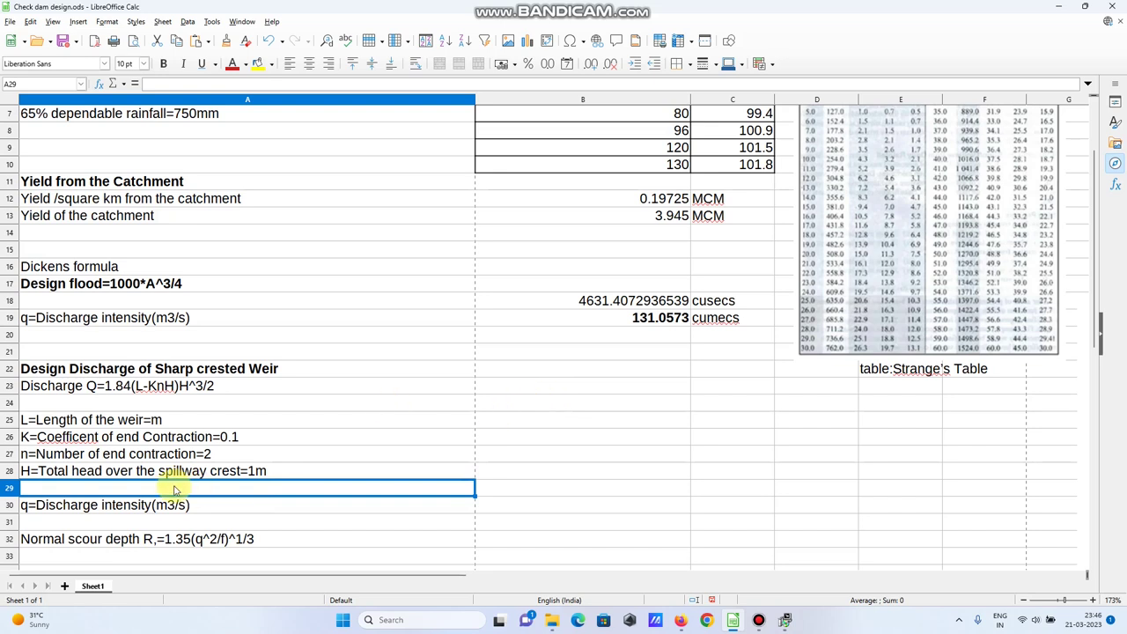
Step: Enter "velocity head=0.05m" in cell A29 below the total head line
type("vel")
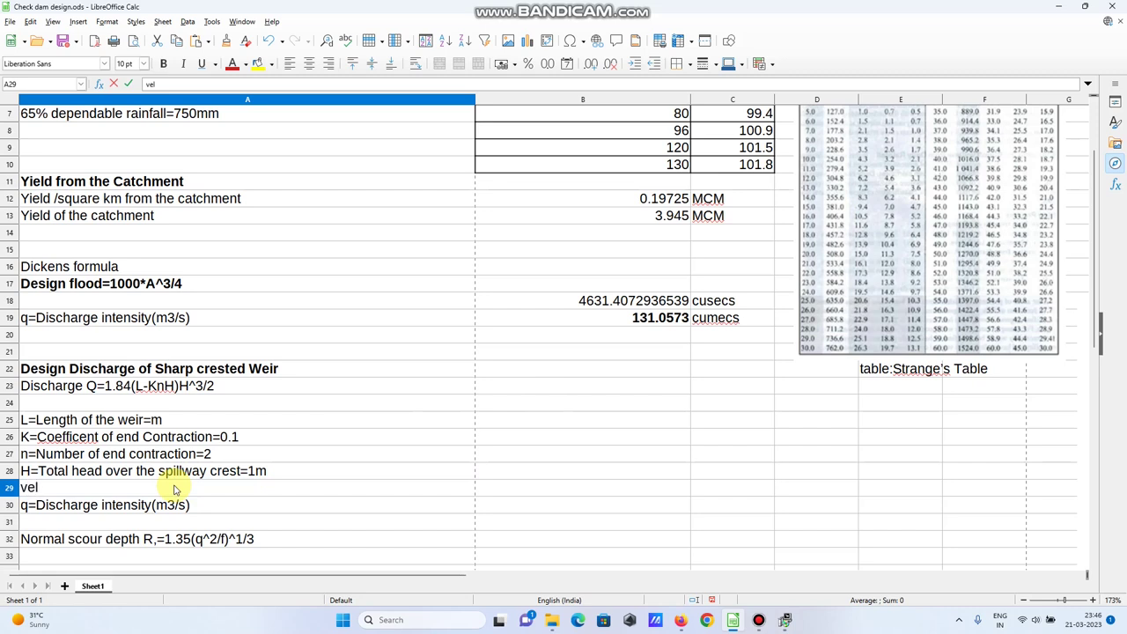
type("c")
key("BackSpace")
type("ocity head")
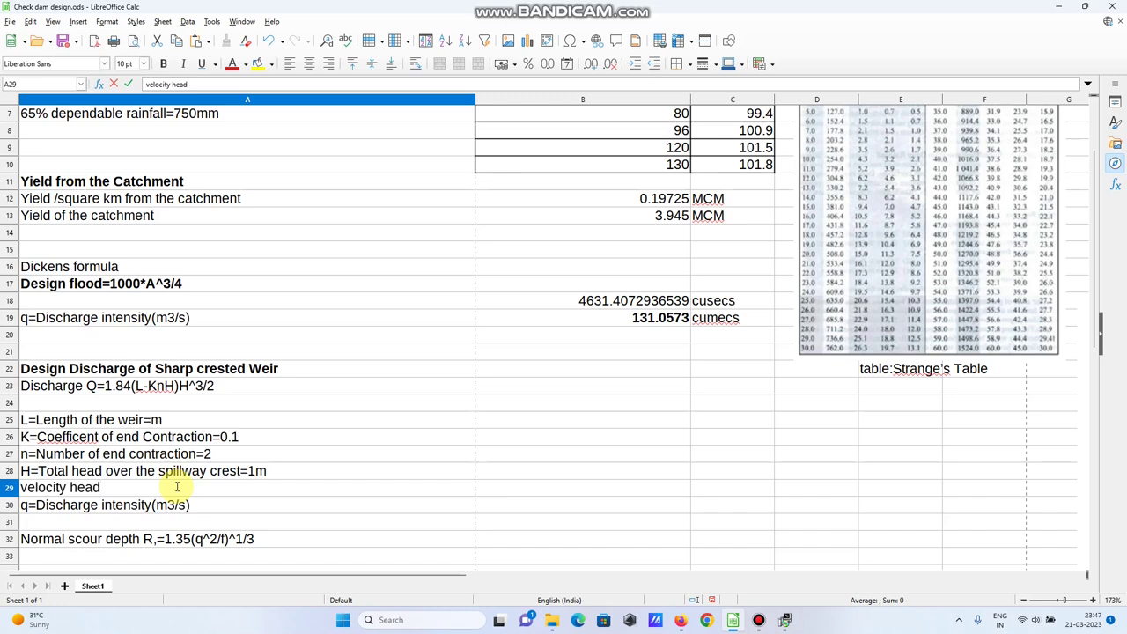
type("=0.05m")
left_click(245, 506)
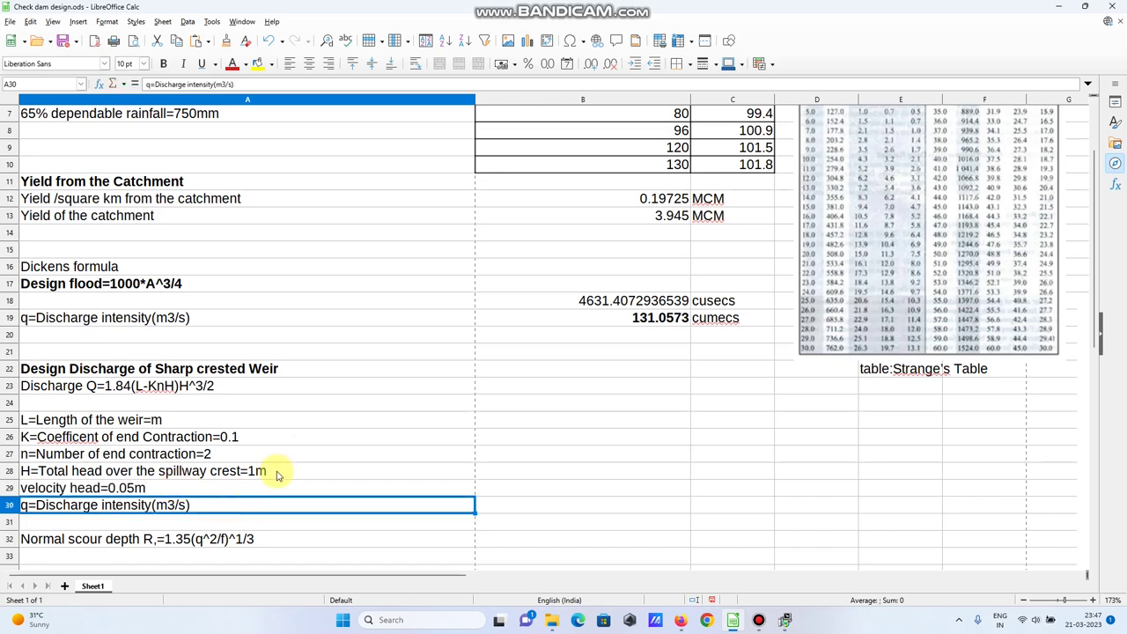
Step: Change the total head over the spillway crest in cell A28 to 1.05m
double_click(274, 472)
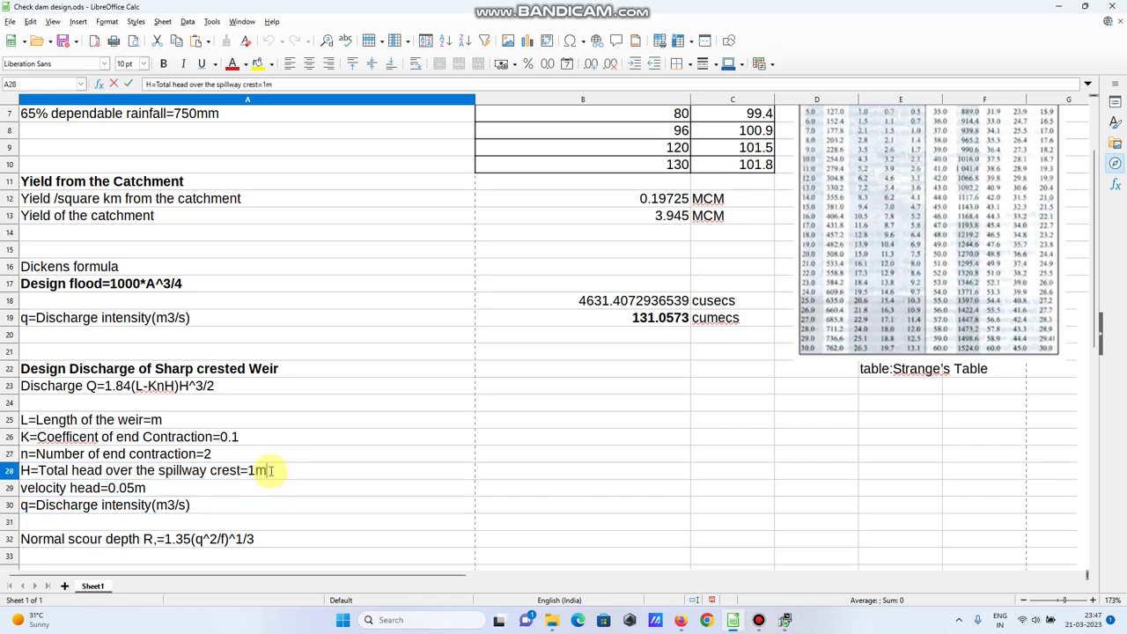
type(".05")
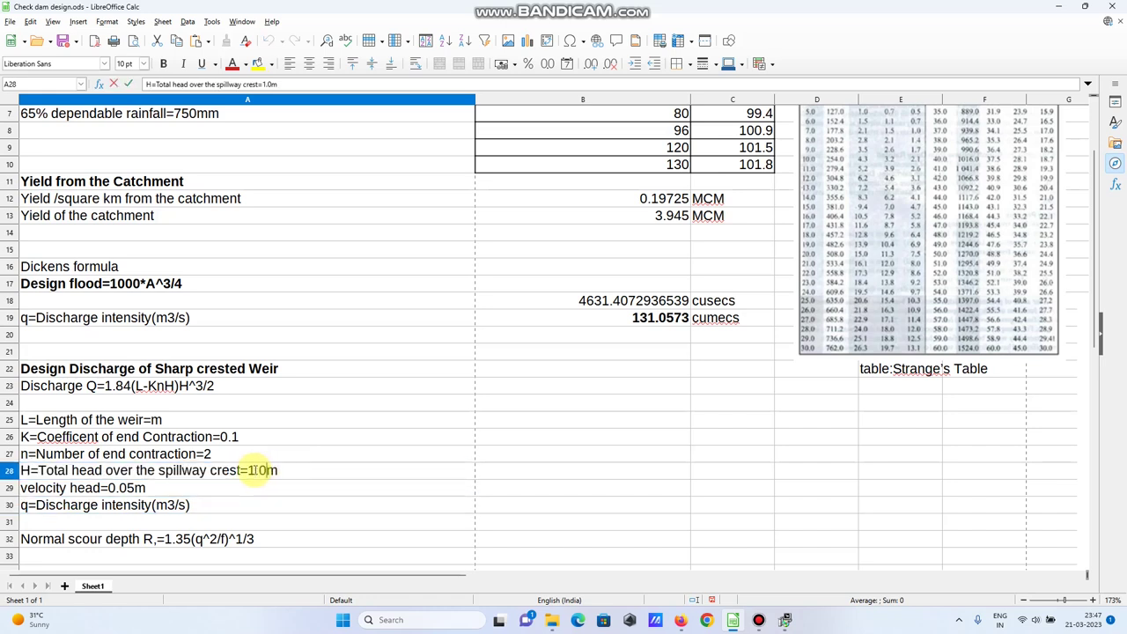
key("Return")
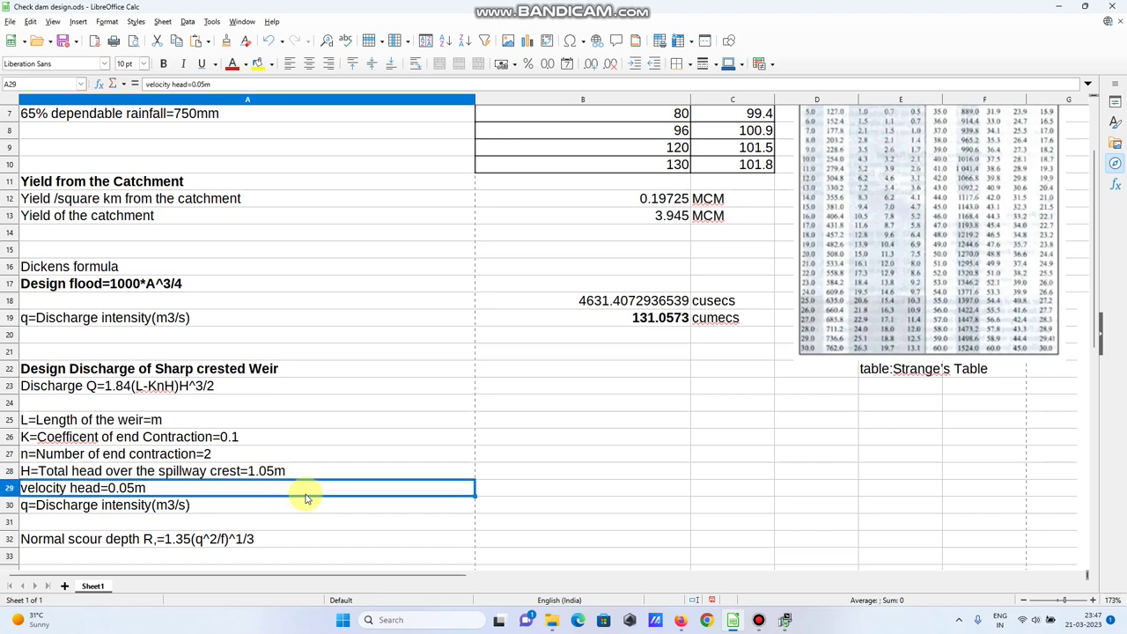
left_click(518, 473)
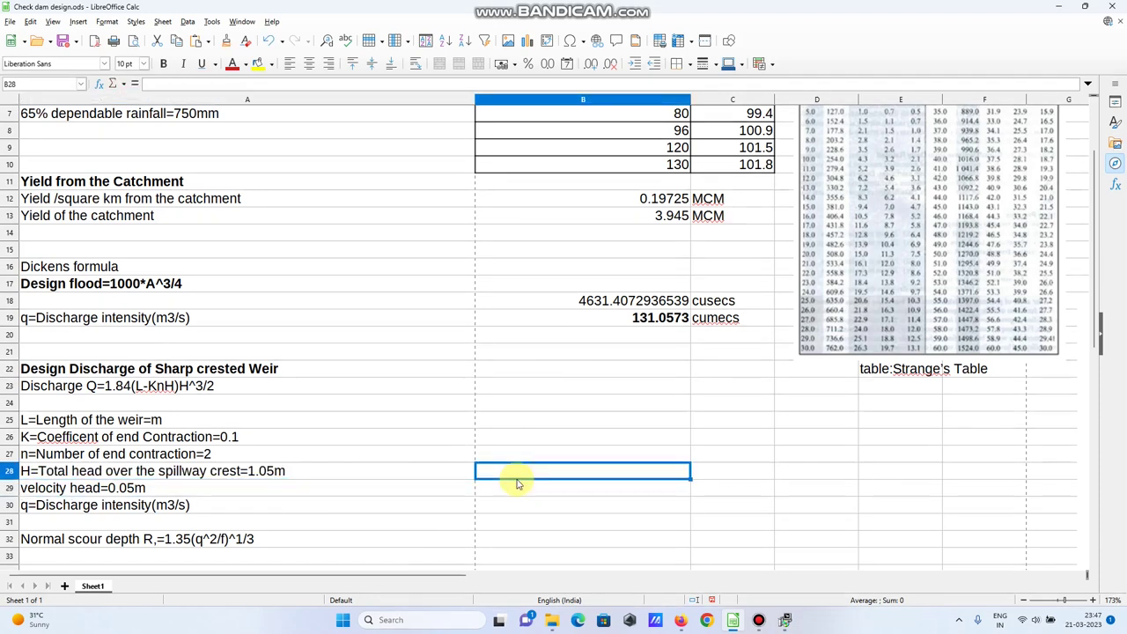
left_click(308, 472)
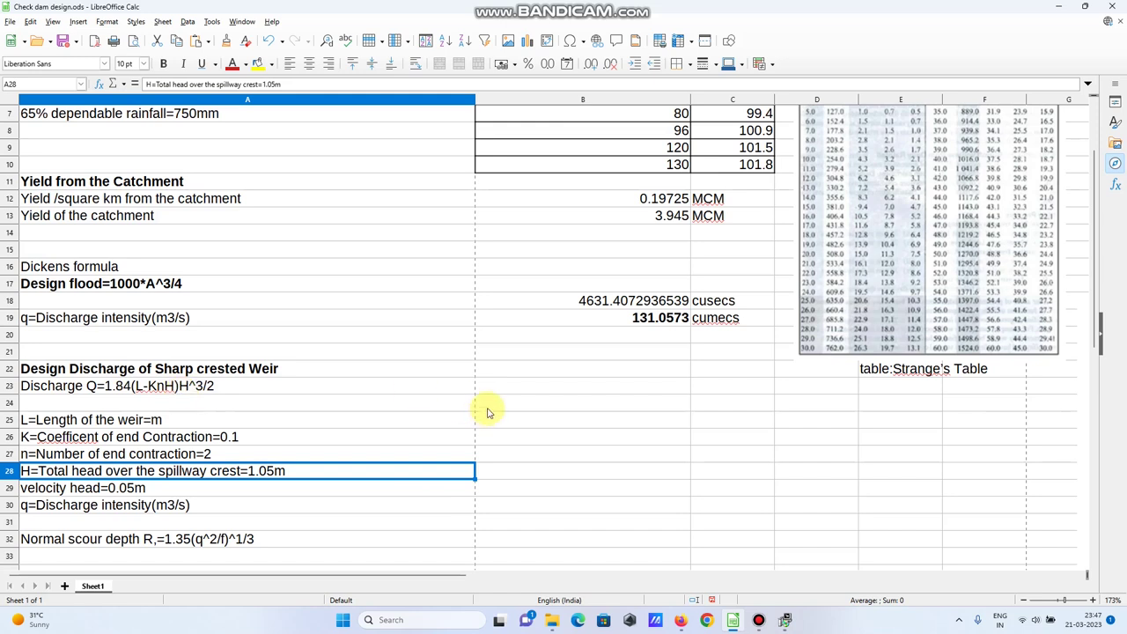
Step: Calculate the weir length in cell B23 with the formula =131.05/(1.84*1.05^1.5)+0.1*2*1.05
left_click(535, 385)
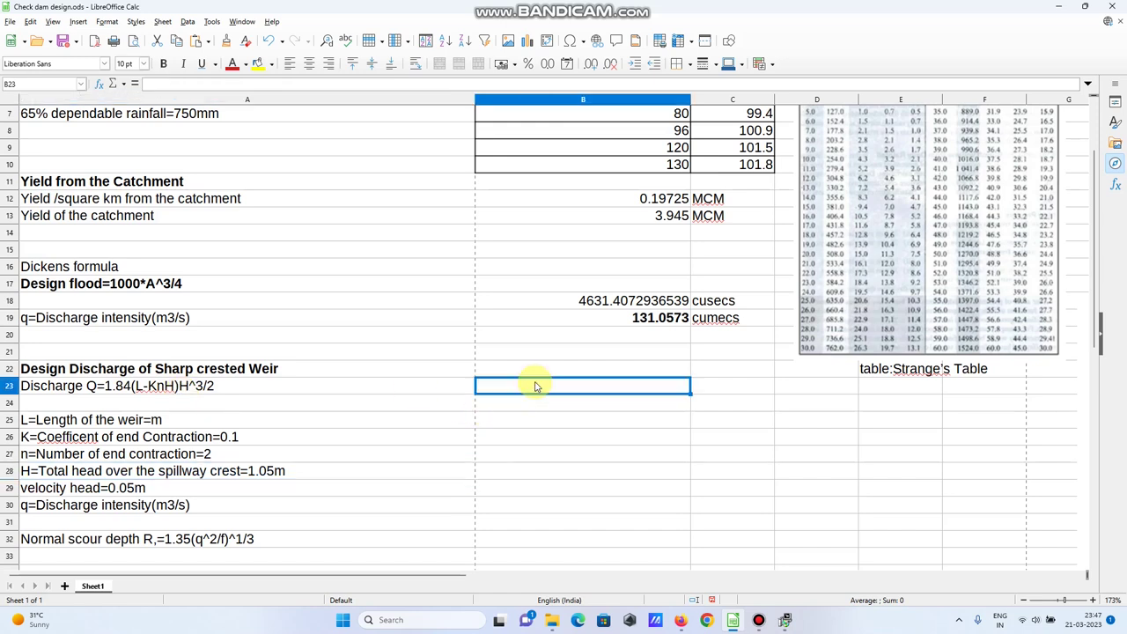
type("=13")
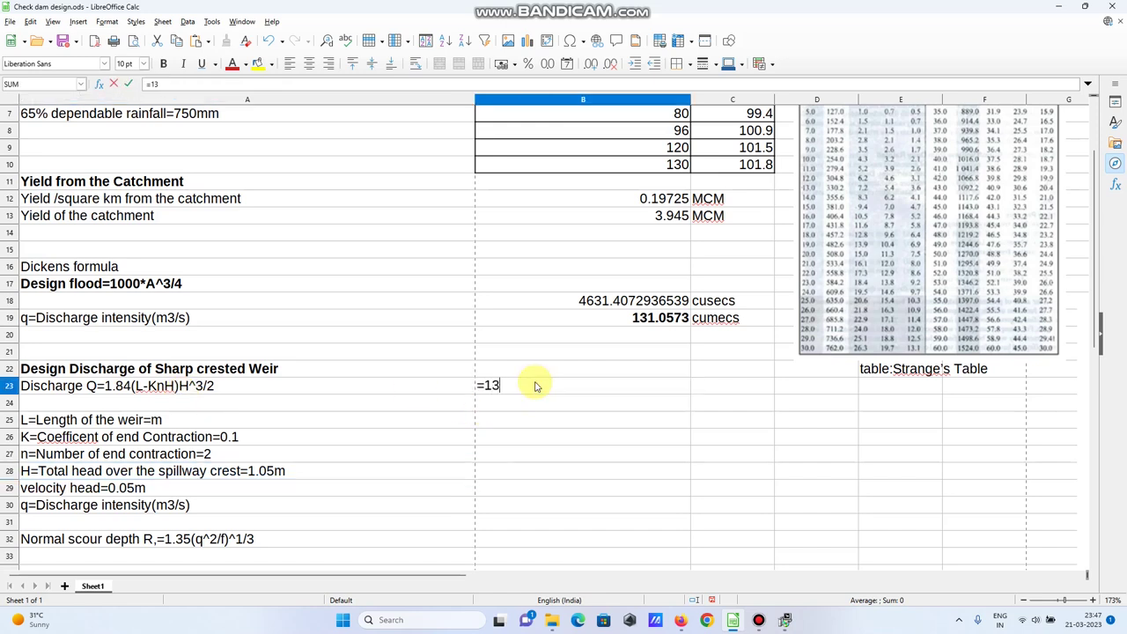
type("1")
type("05")
key("BackSpace")
key("BackSpace")
key("BackSpace")
type("1.05/(1.84*")
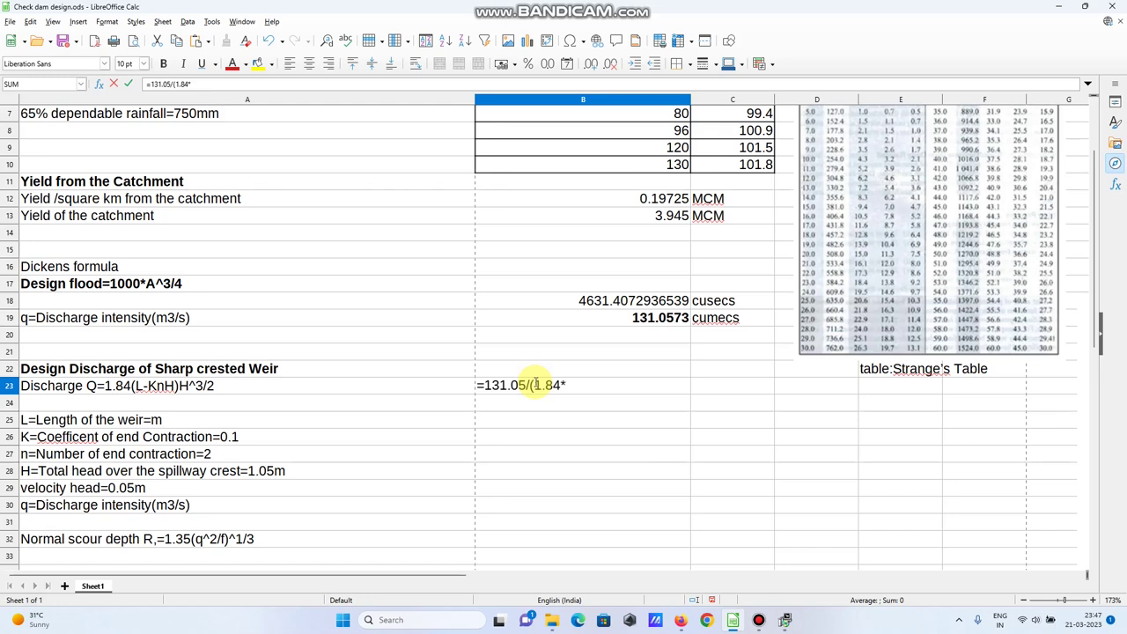
type("1.05^1.5")
type(")")
type("+")
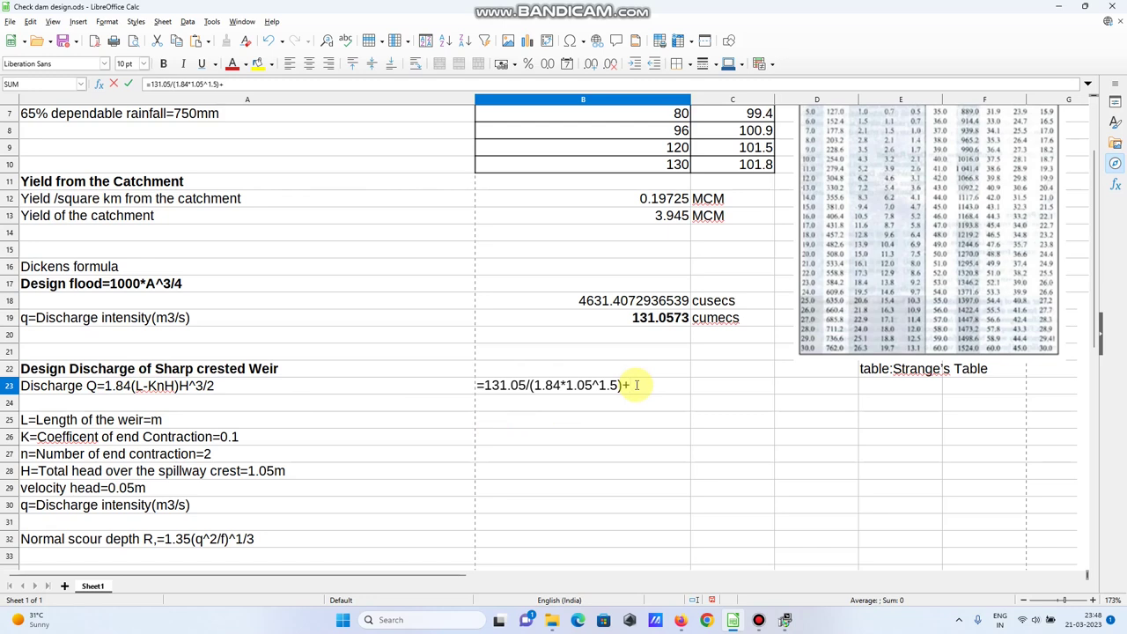
type("0.1*2*1.05")
key("Return")
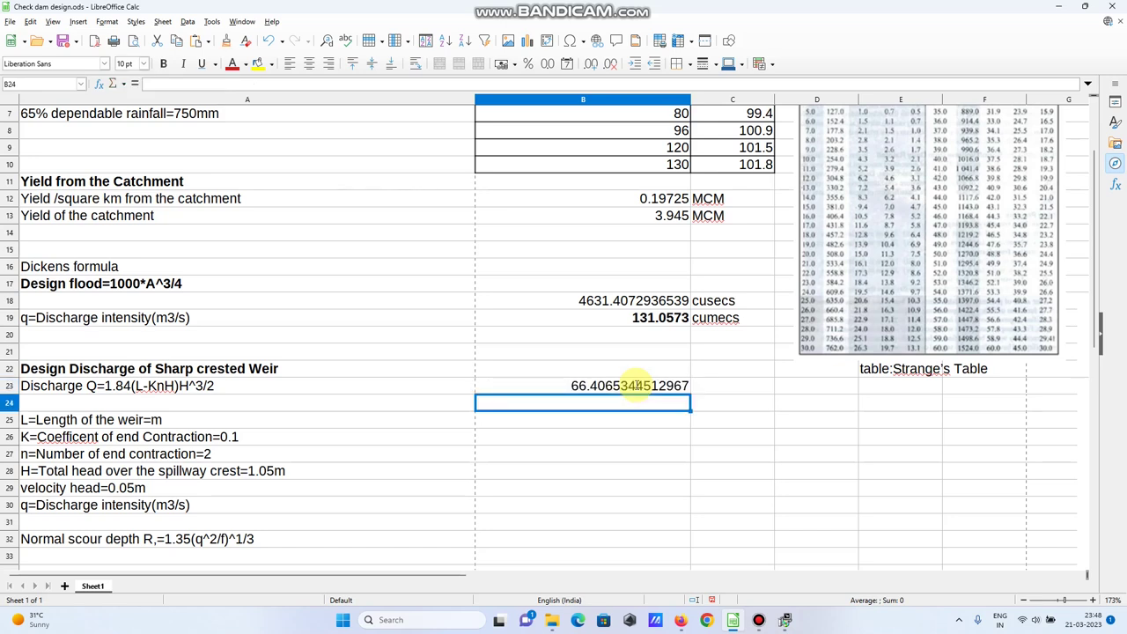
Step: Enter the unit "m" in cell C23 beside the calculated weir length
left_click(712, 392)
type("m")
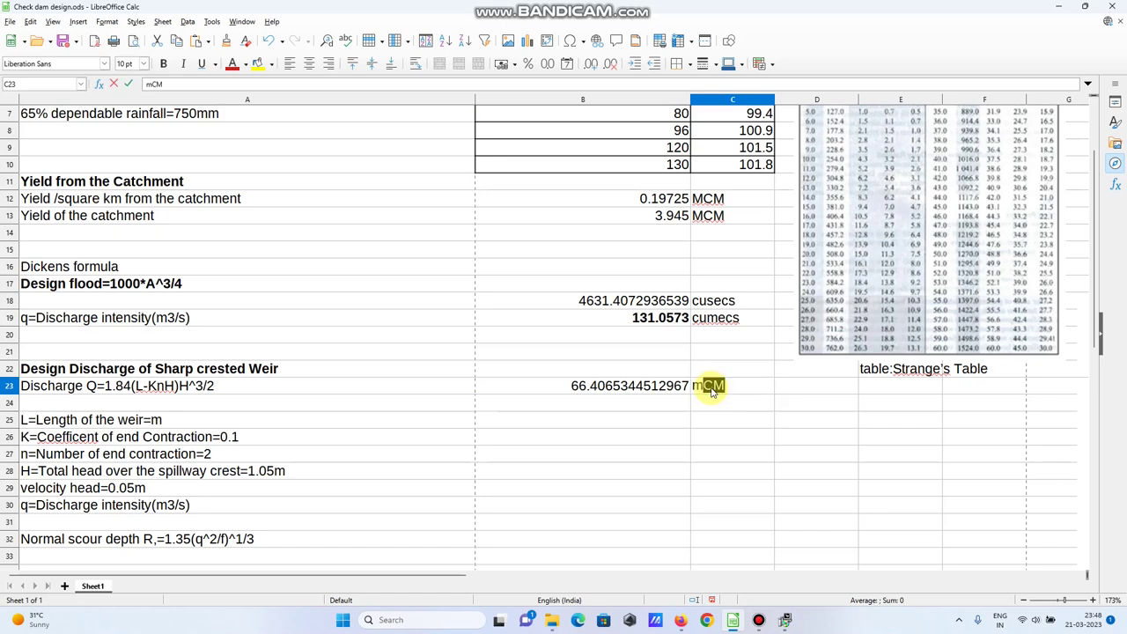
key("BackSpace")
key("BackSpace")
type("m")
key("BackSpace")
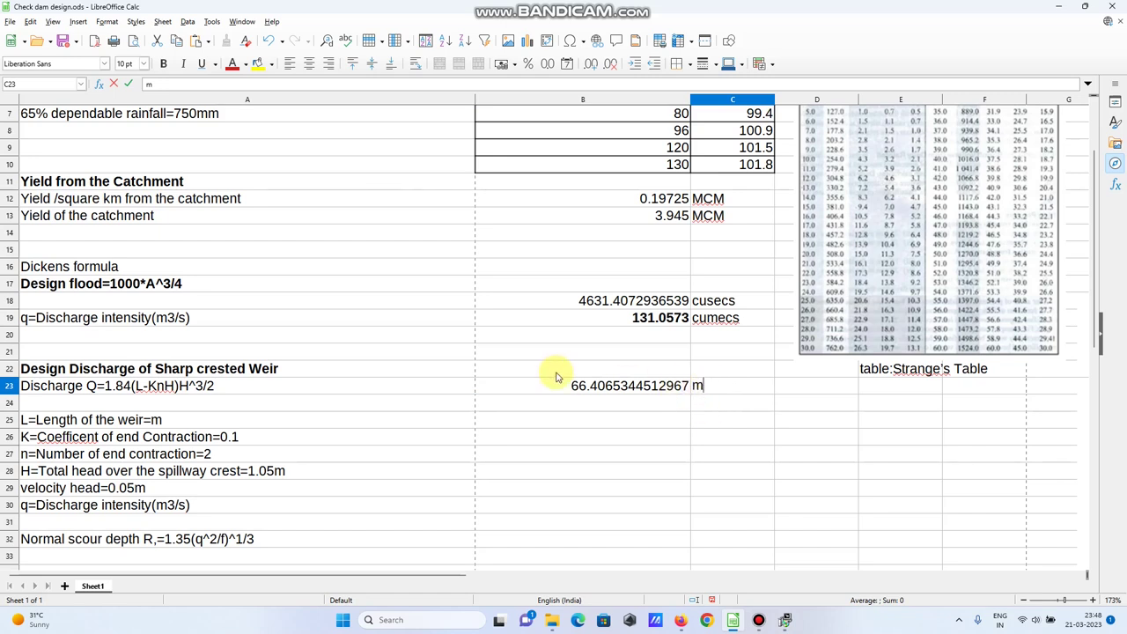
Step: Make the calculated weir length in cell B23 bold
left_click(579, 385)
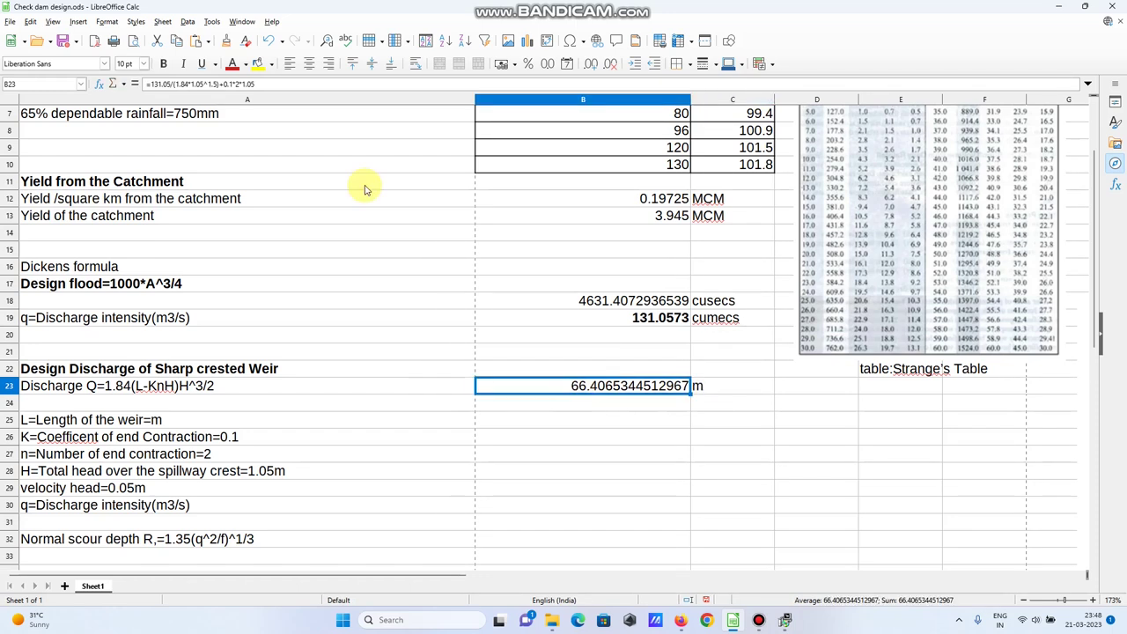
left_click(163, 64)
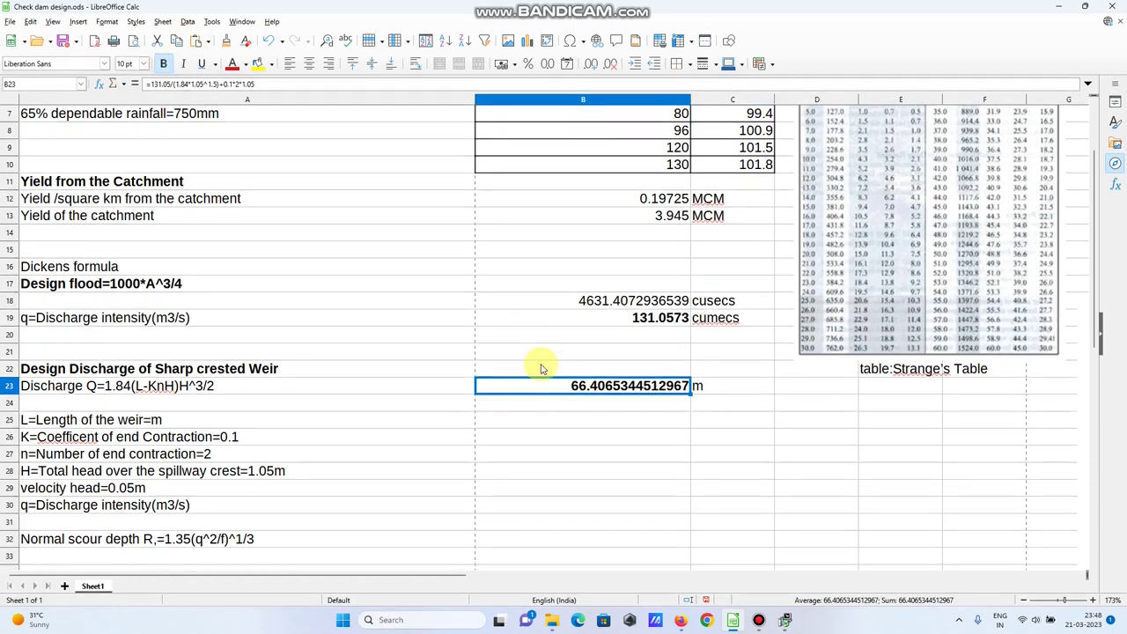
left_click(568, 405)
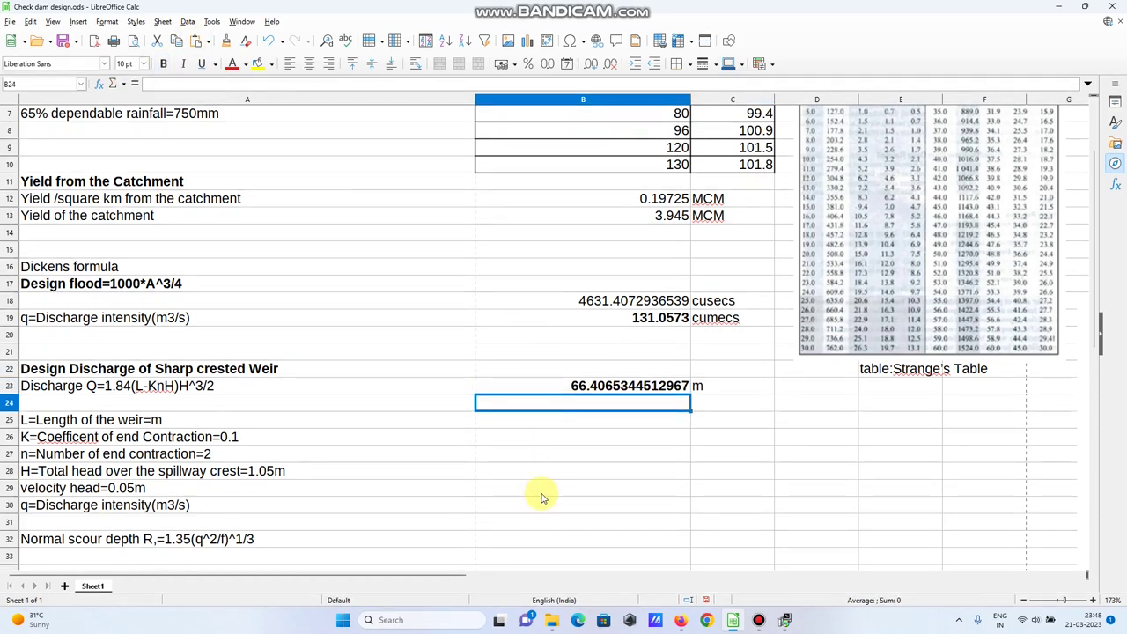
Step: Calculate the discharge intensity in cell B30 with the formula =B19/B23
left_click_drag(1096, 337, 1097, 372)
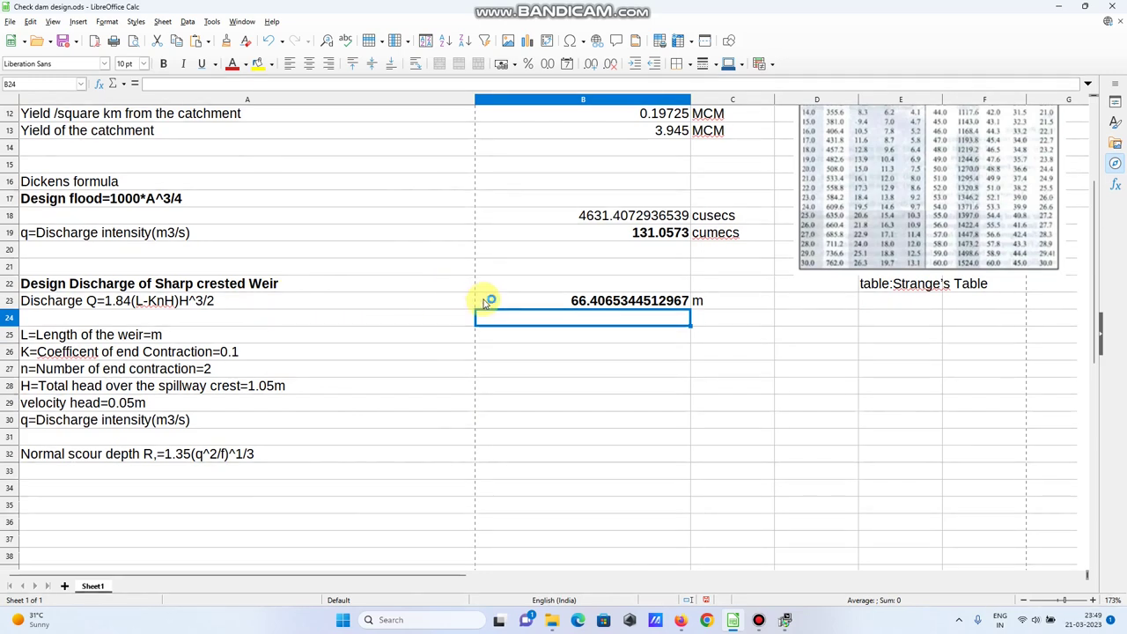
left_click(498, 427)
type("=")
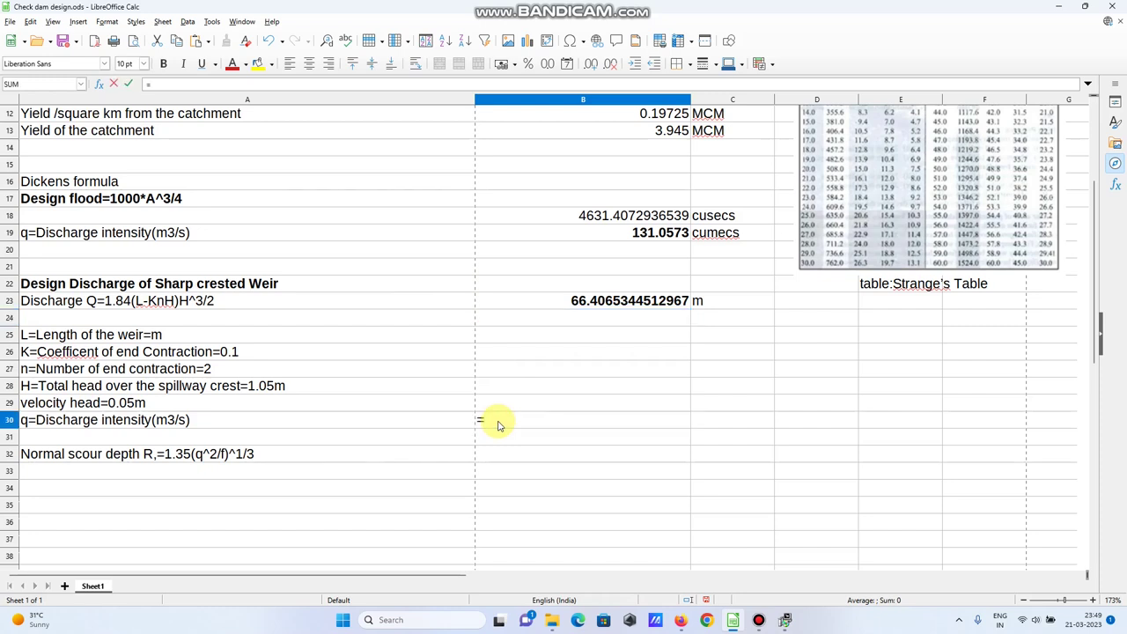
left_click(659, 233)
type("/")
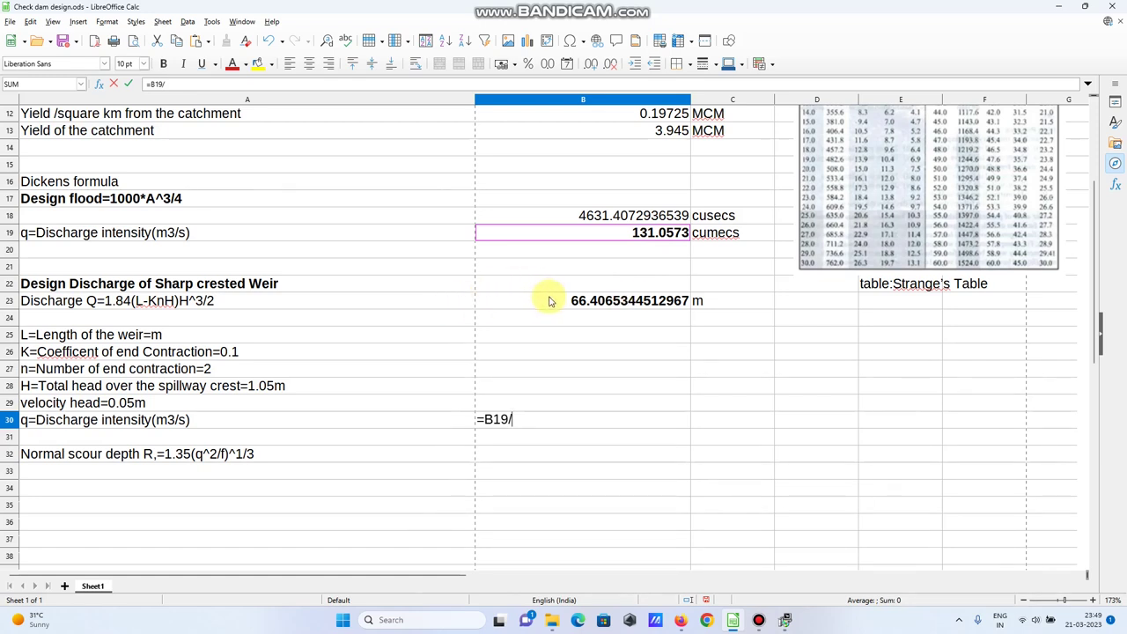
left_click(598, 303)
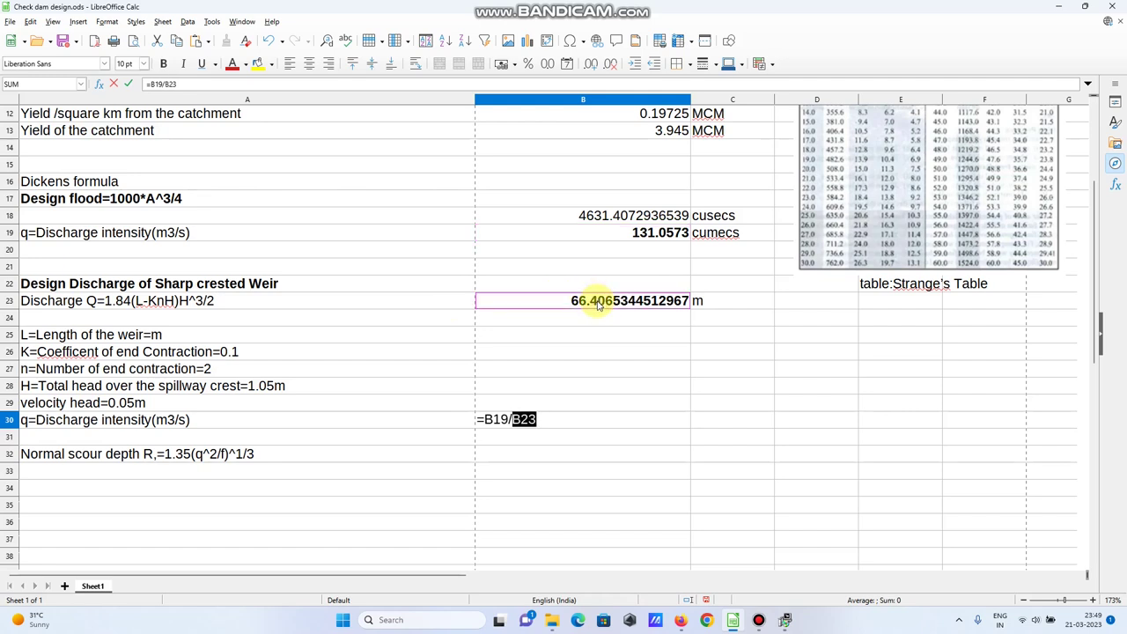
key("Return")
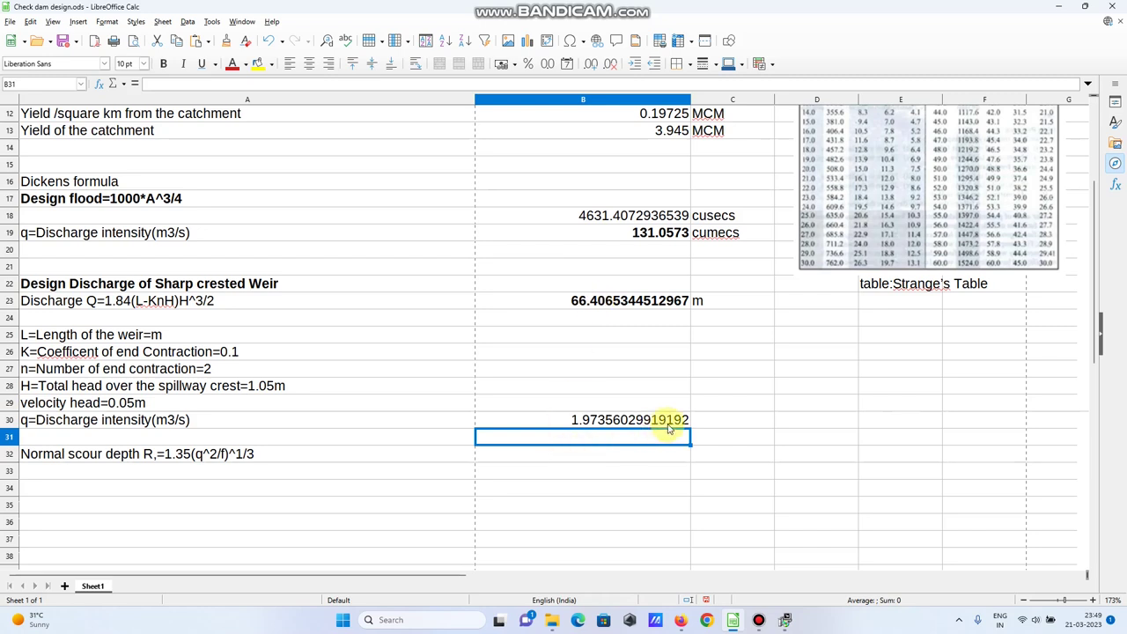
Step: Enter the unit "M3/s" in cell C30 beside the calculated discharge intensity
left_click(727, 421)
type("M")
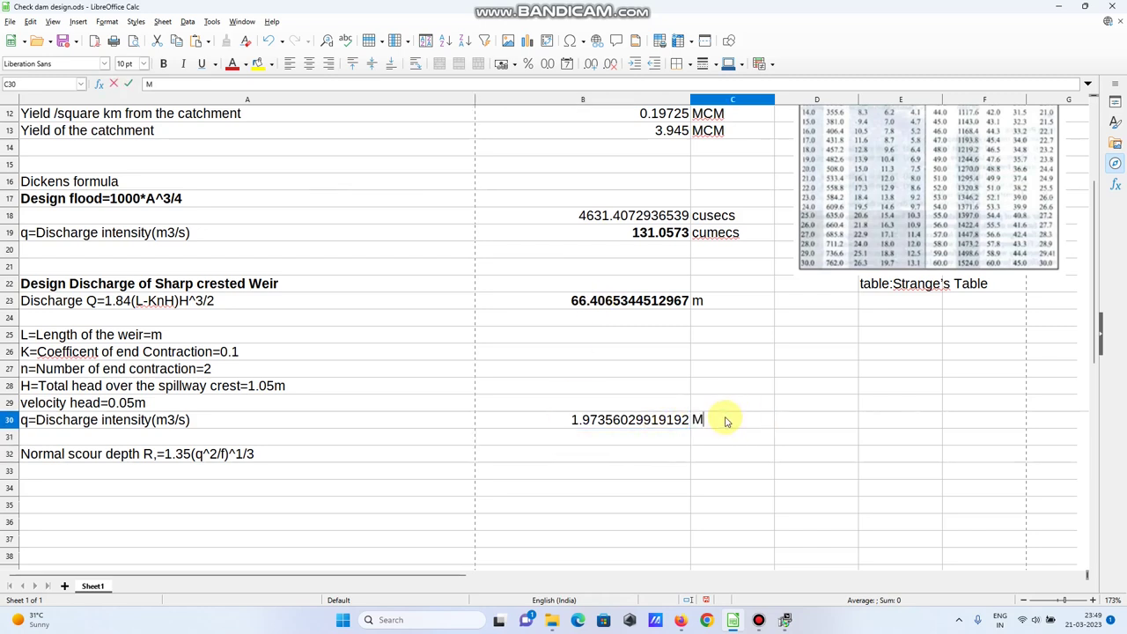
type("3/s")
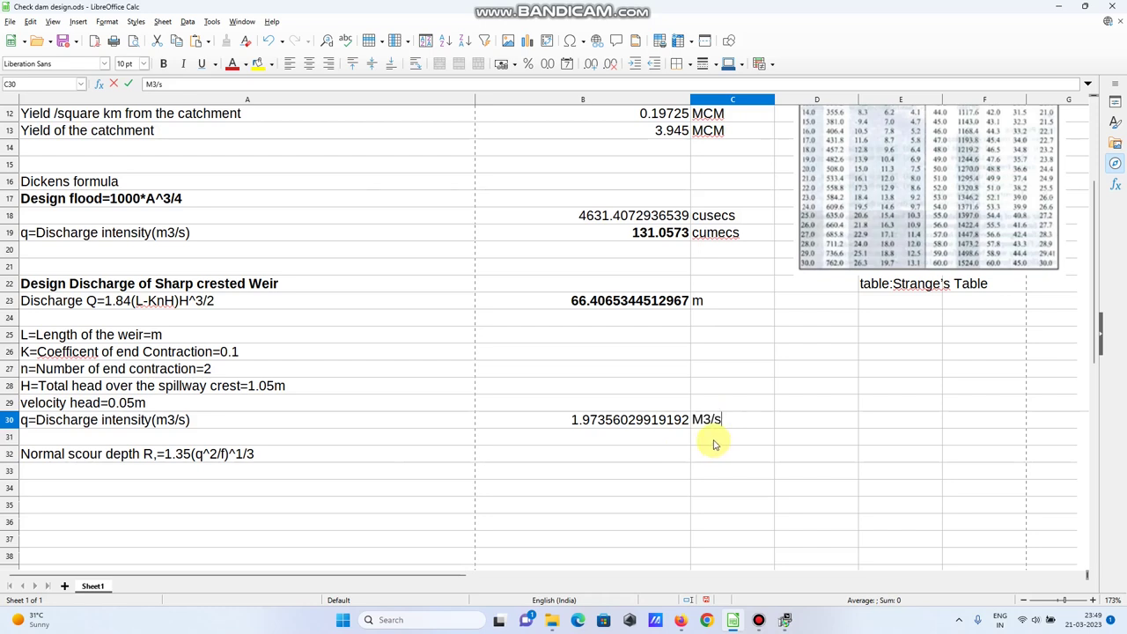
left_click(551, 455)
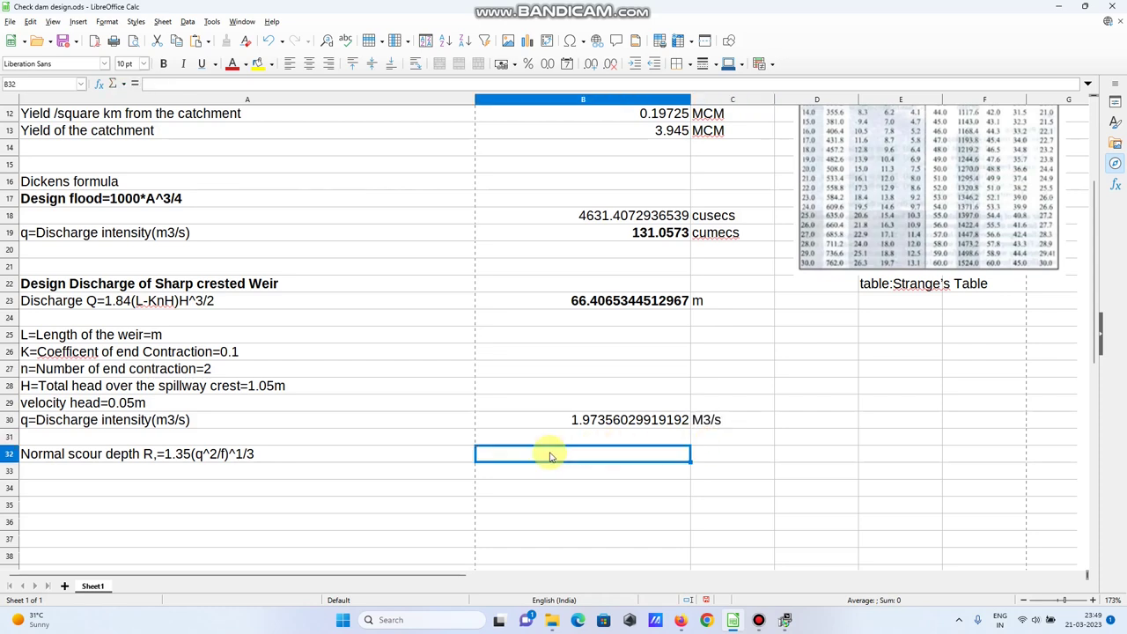
Step: Calculate the normal scour depth in cell B33 with the formula =1.35*(1.97^2/1)^0.33, accepting the proposed multiplication-sign correction
left_click(507, 475)
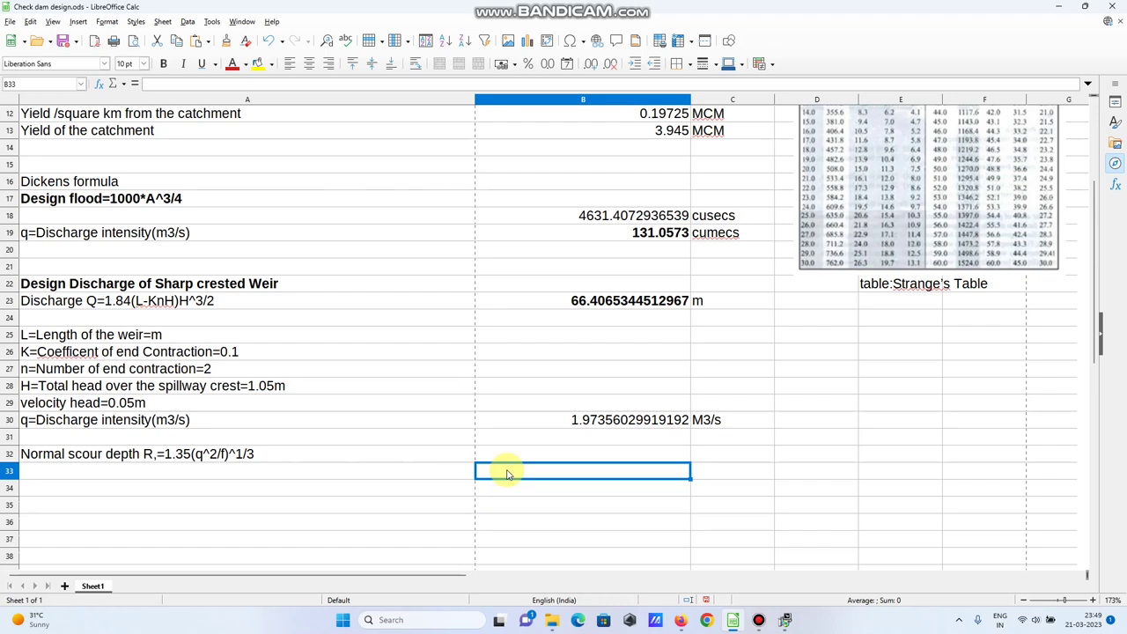
type("=")
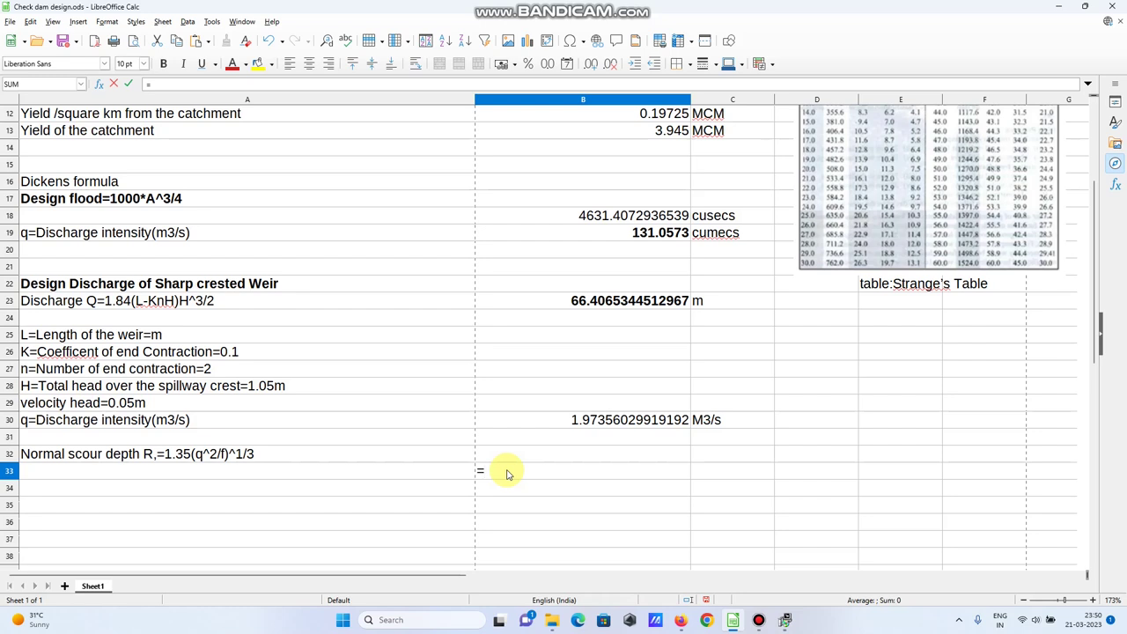
type("1.35(1.9")
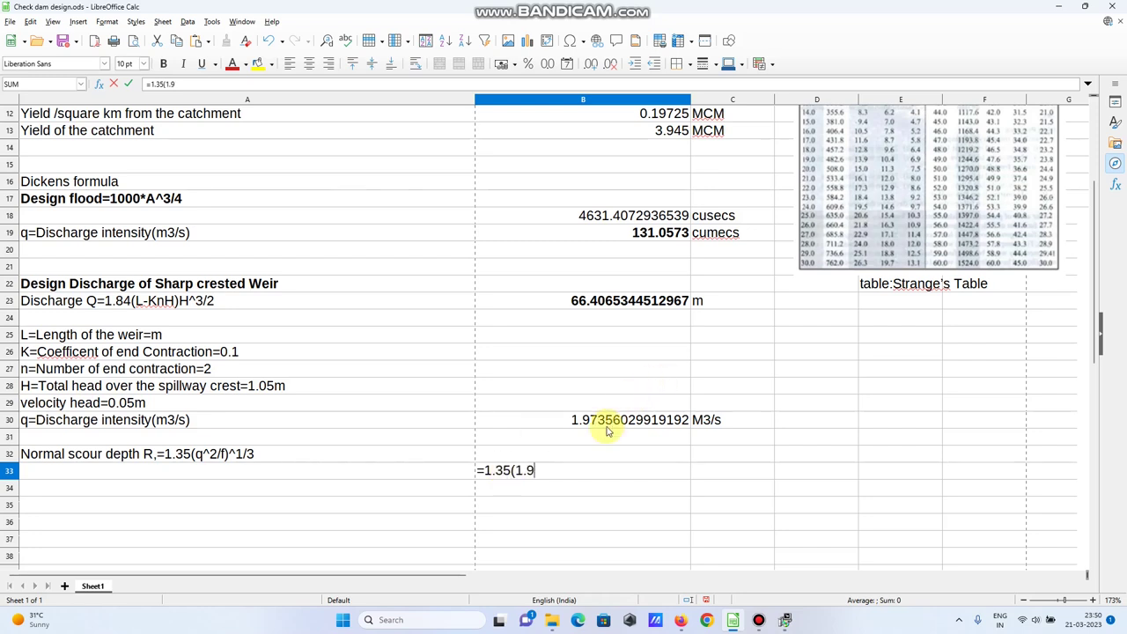
type("7^2/")
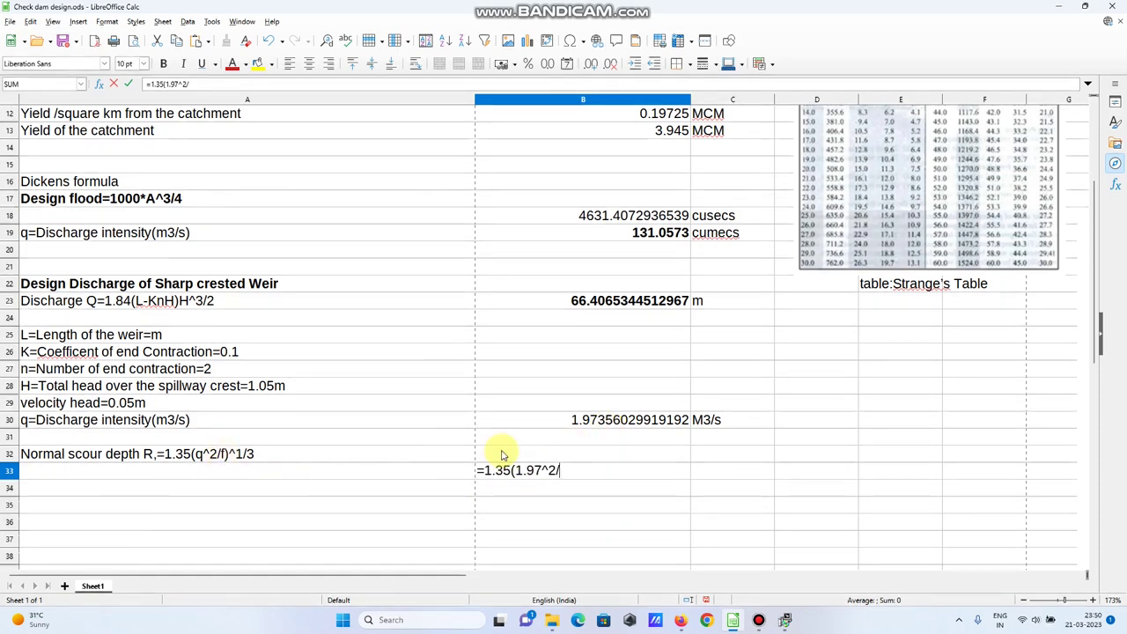
type("1")
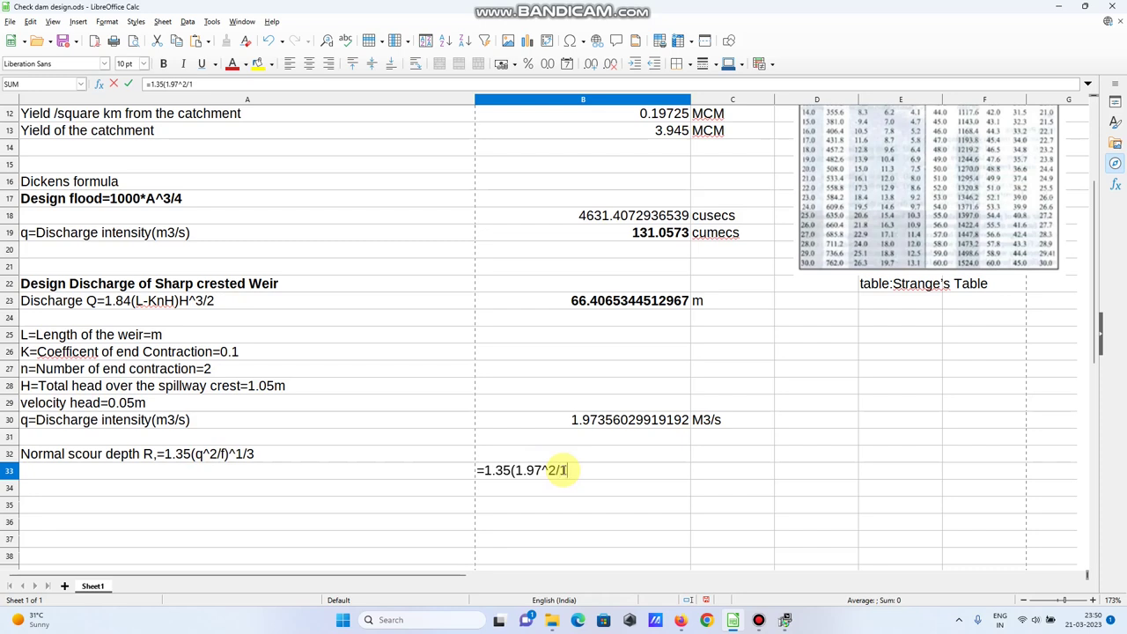
type(")^0.33")
key("Return")
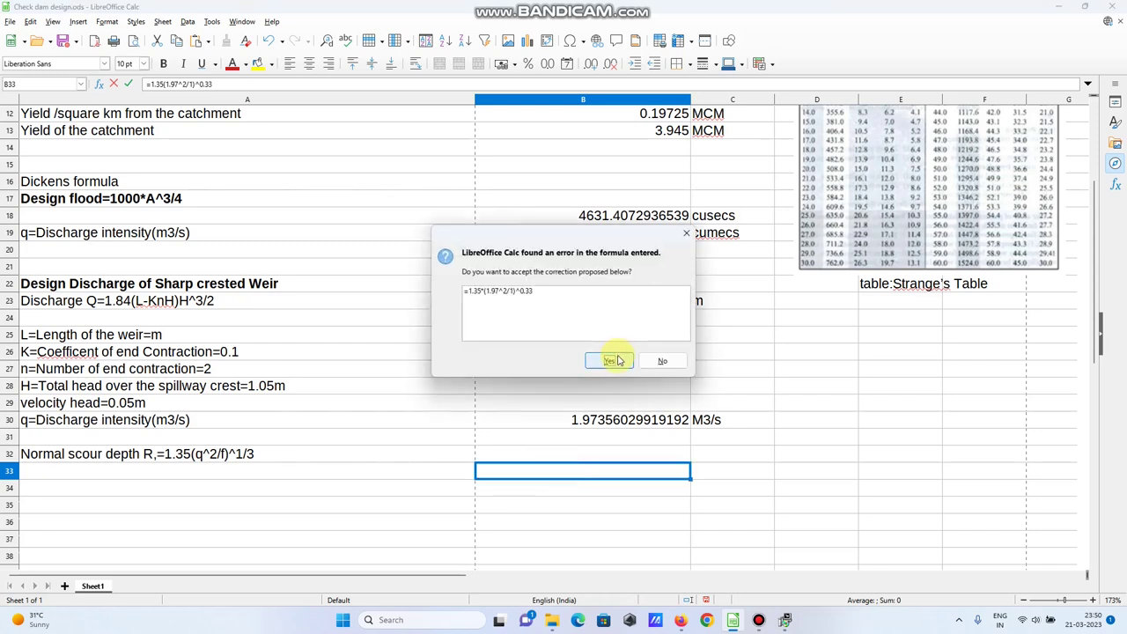
left_click(614, 361)
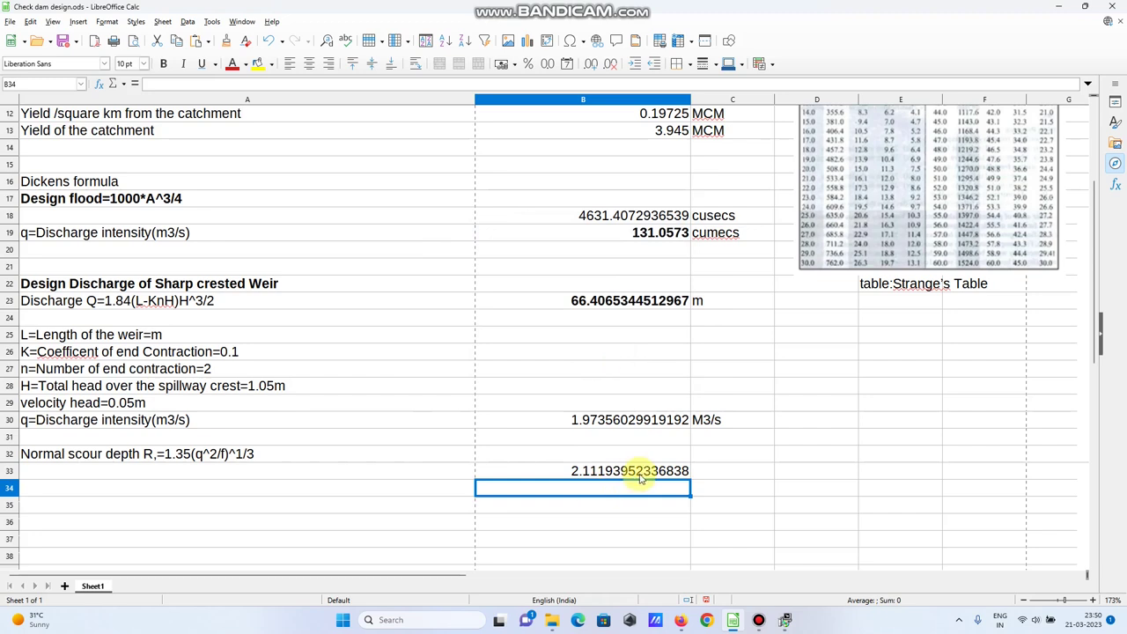
Step: Enter the unit "m" in cell C33 beside the calculated normal scour depth
left_click(707, 471)
type("m")
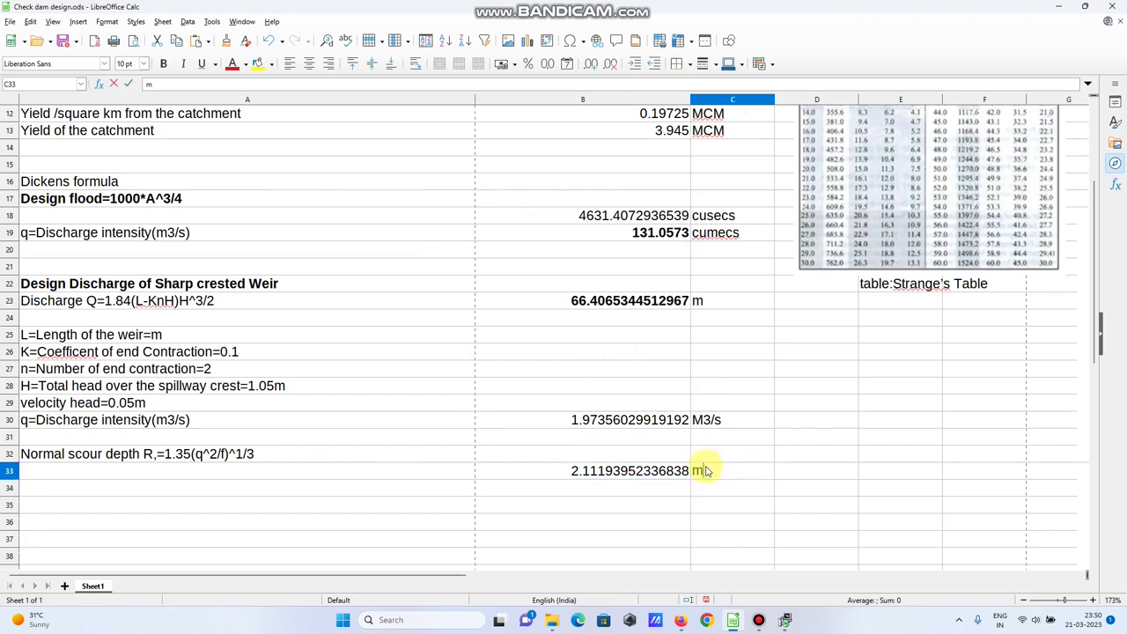
left_click(545, 494)
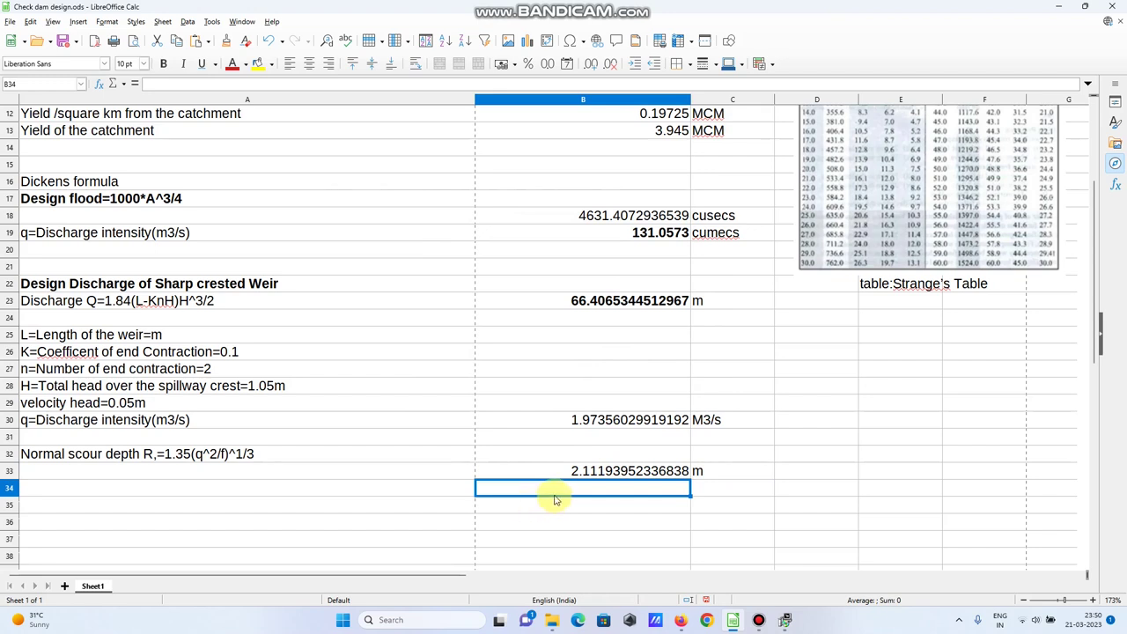
Step: Write a note in cell A35 beginning "Scour depth would 2.11m"
left_click(431, 505)
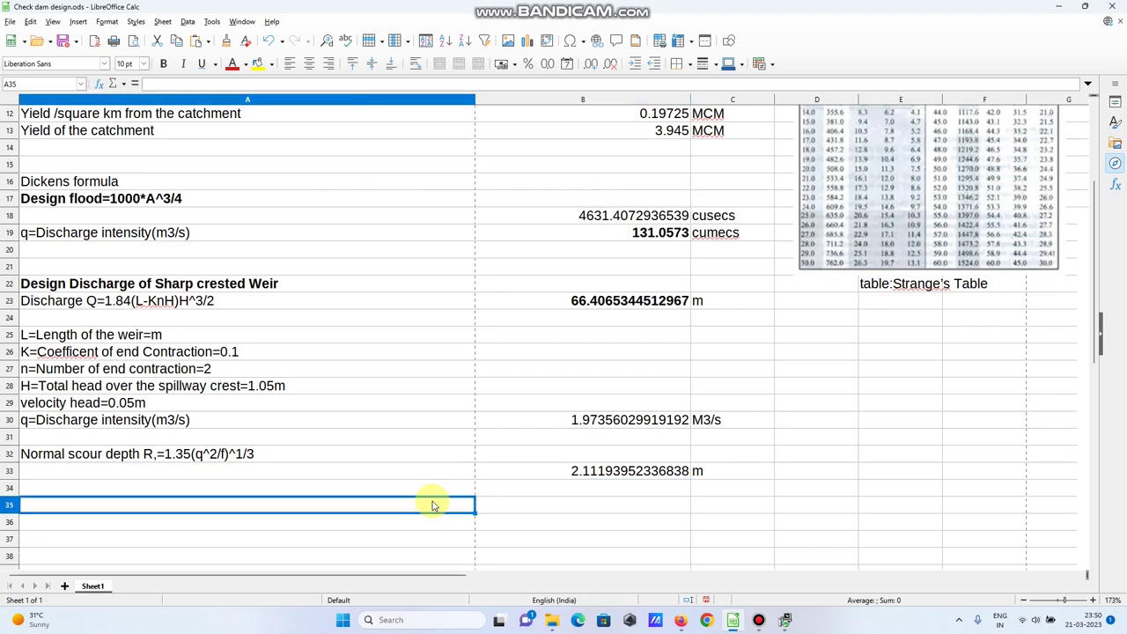
type("Sco")
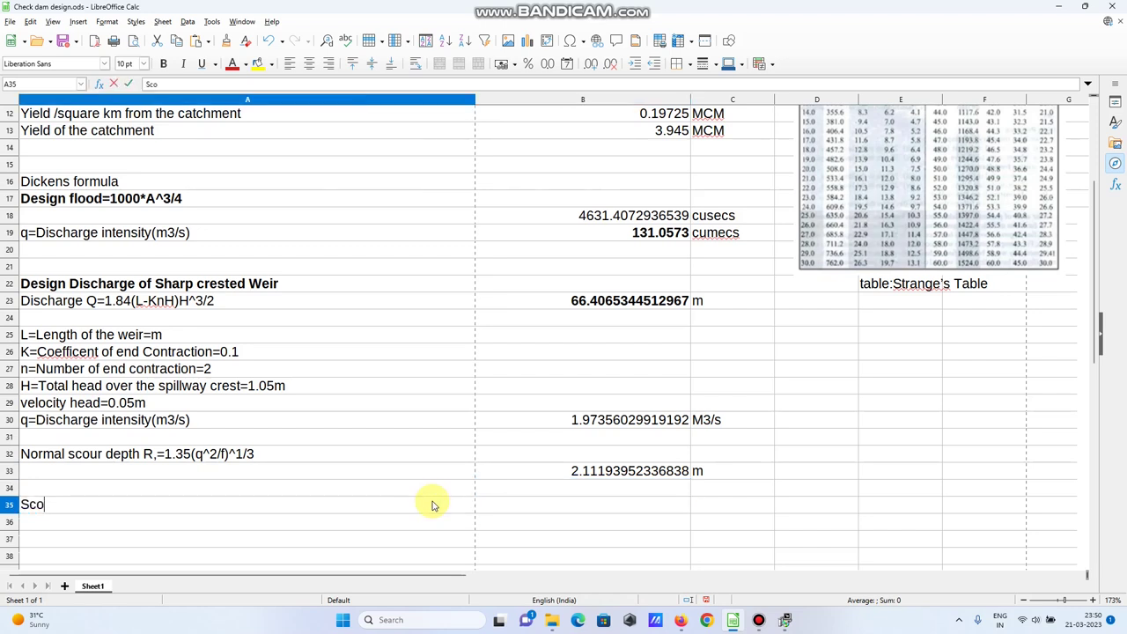
type("ur depth would ")
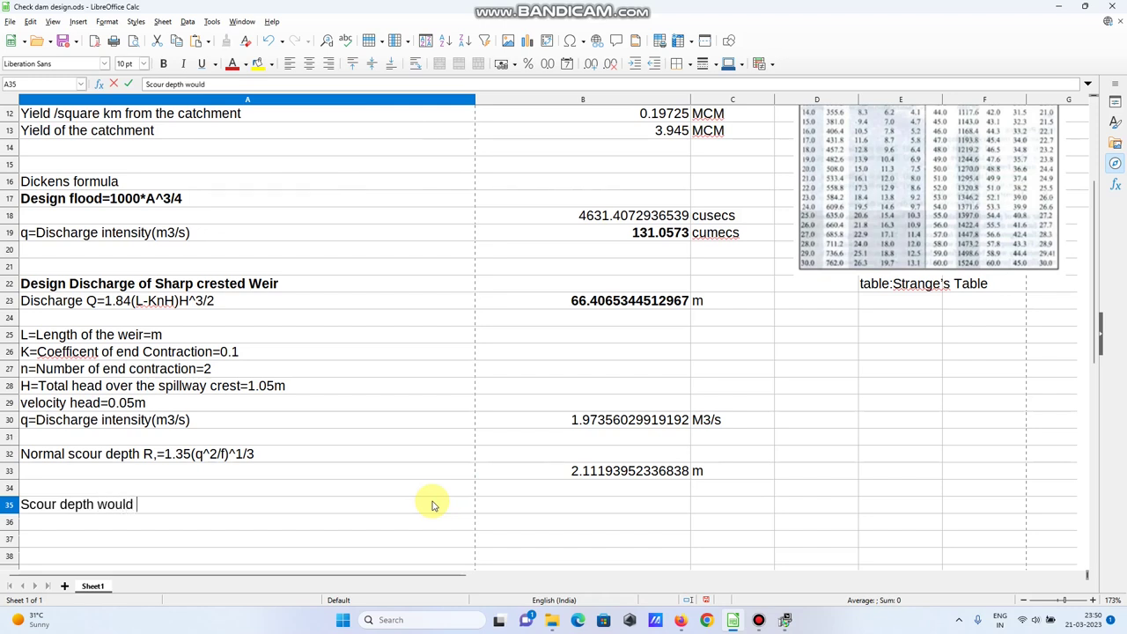
type("2.11m b")
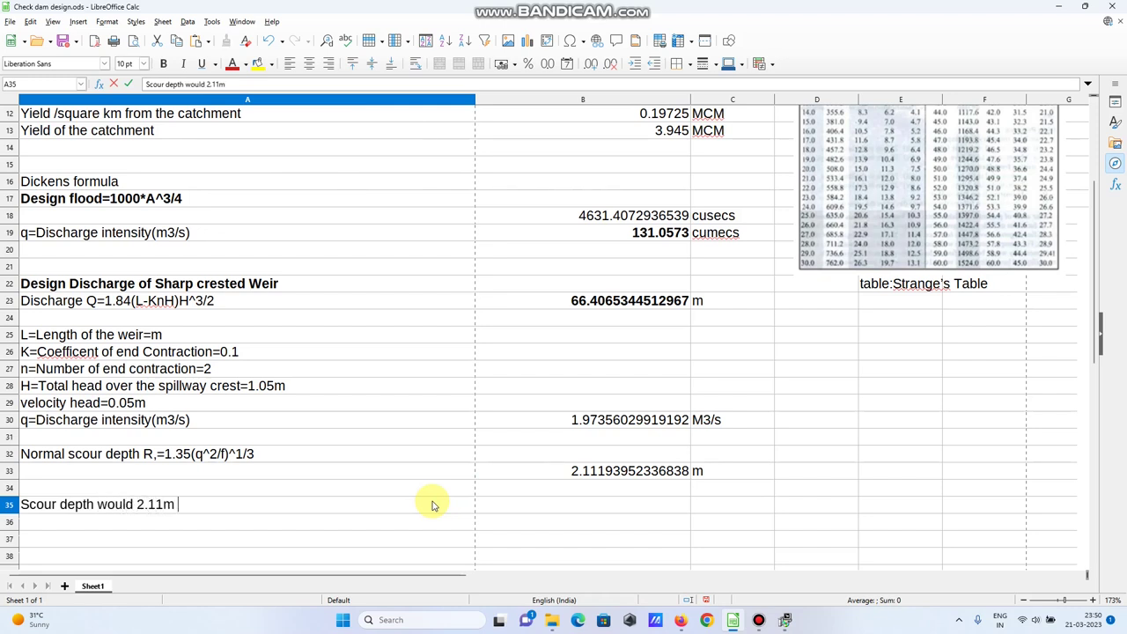